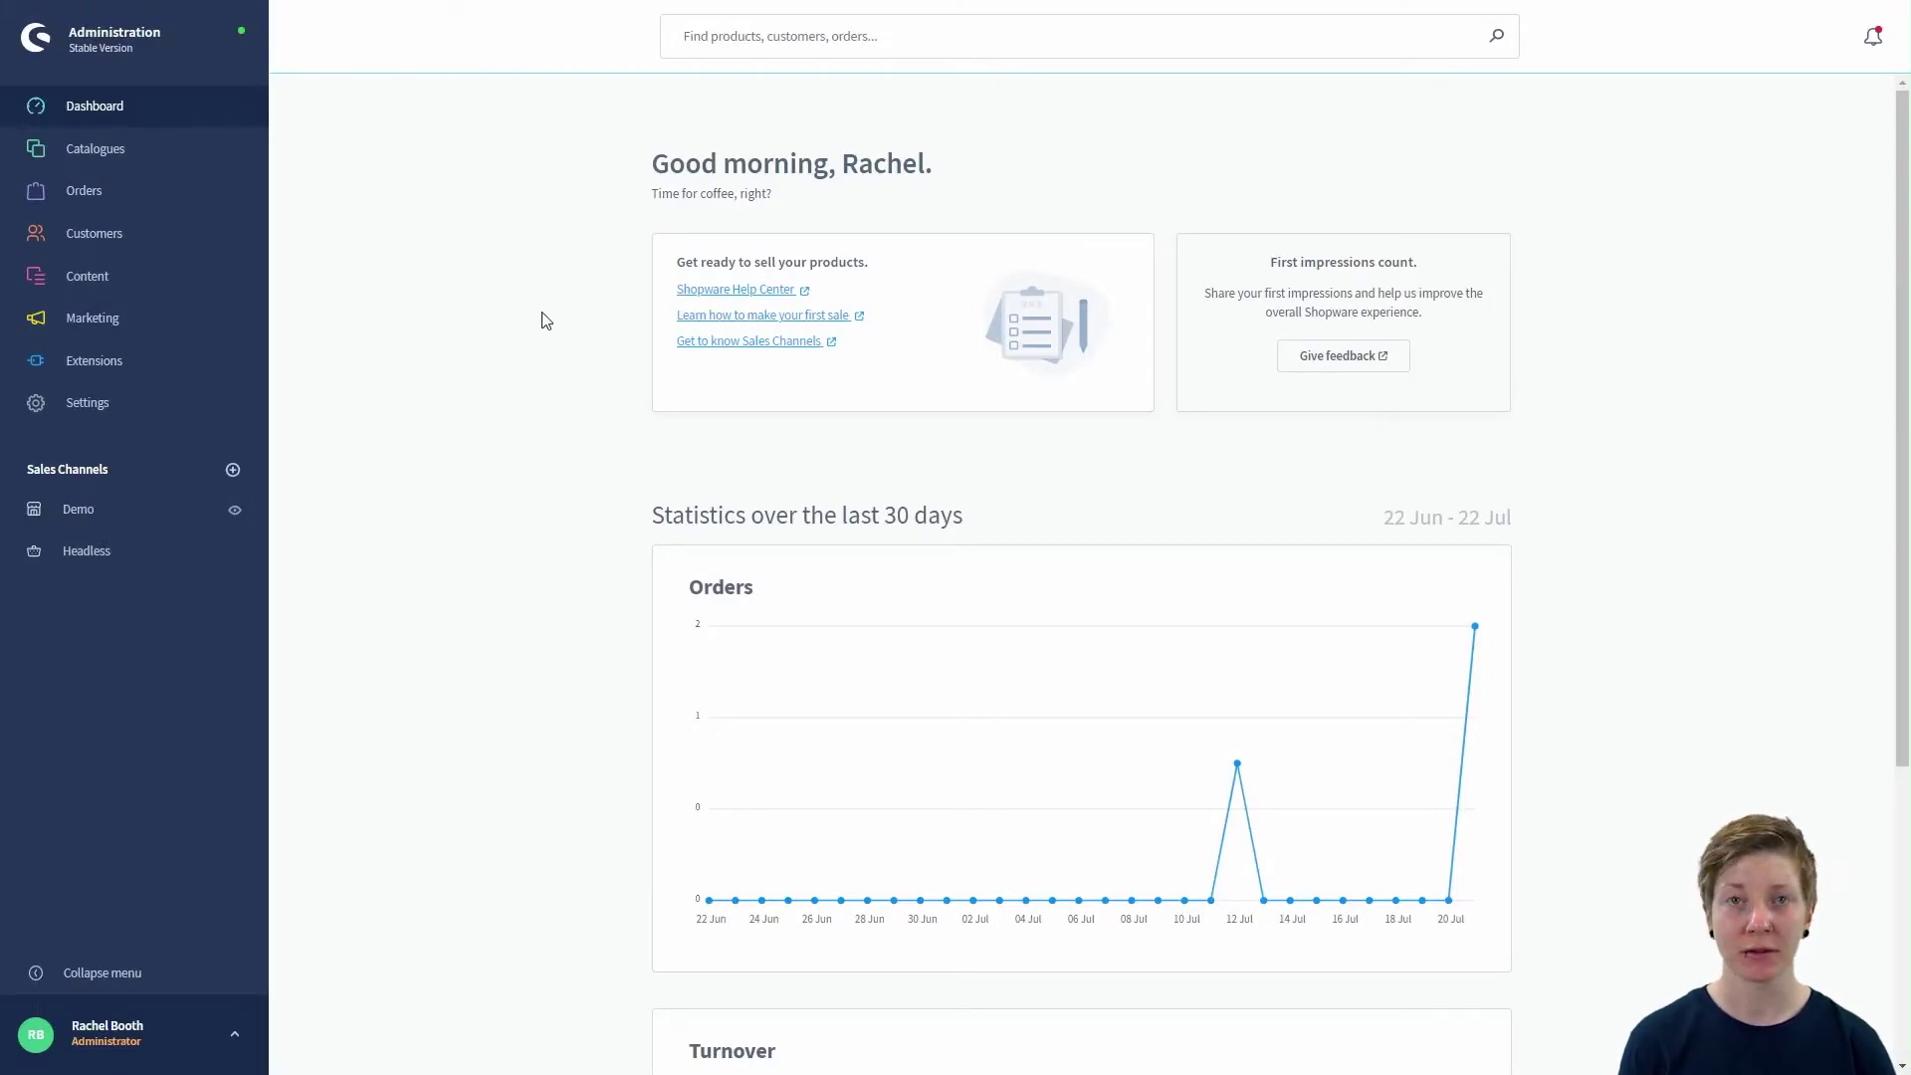
Bring up the Extensions menu in the admin sidebar to reach My extensions
mouse_move(189, 384)
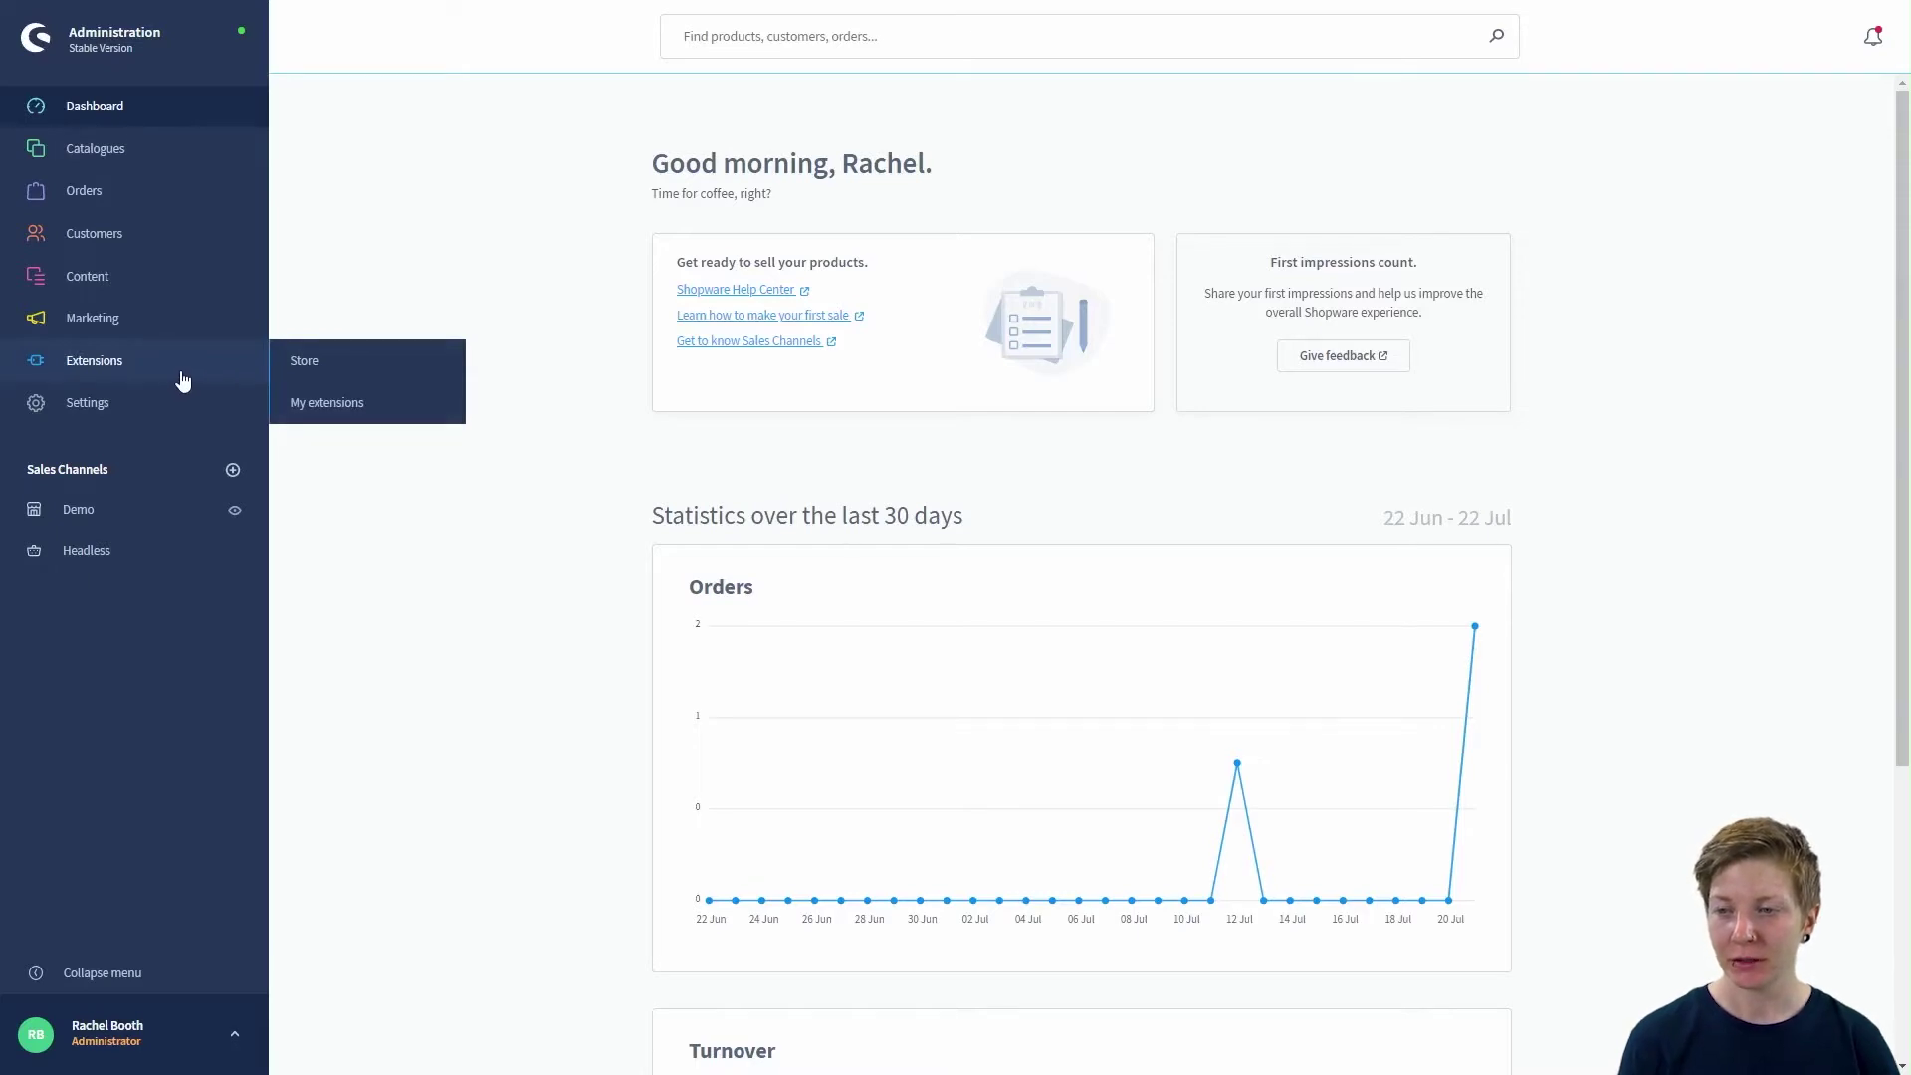
Install the PayPal app from My extensions and switch it on
click(336, 406)
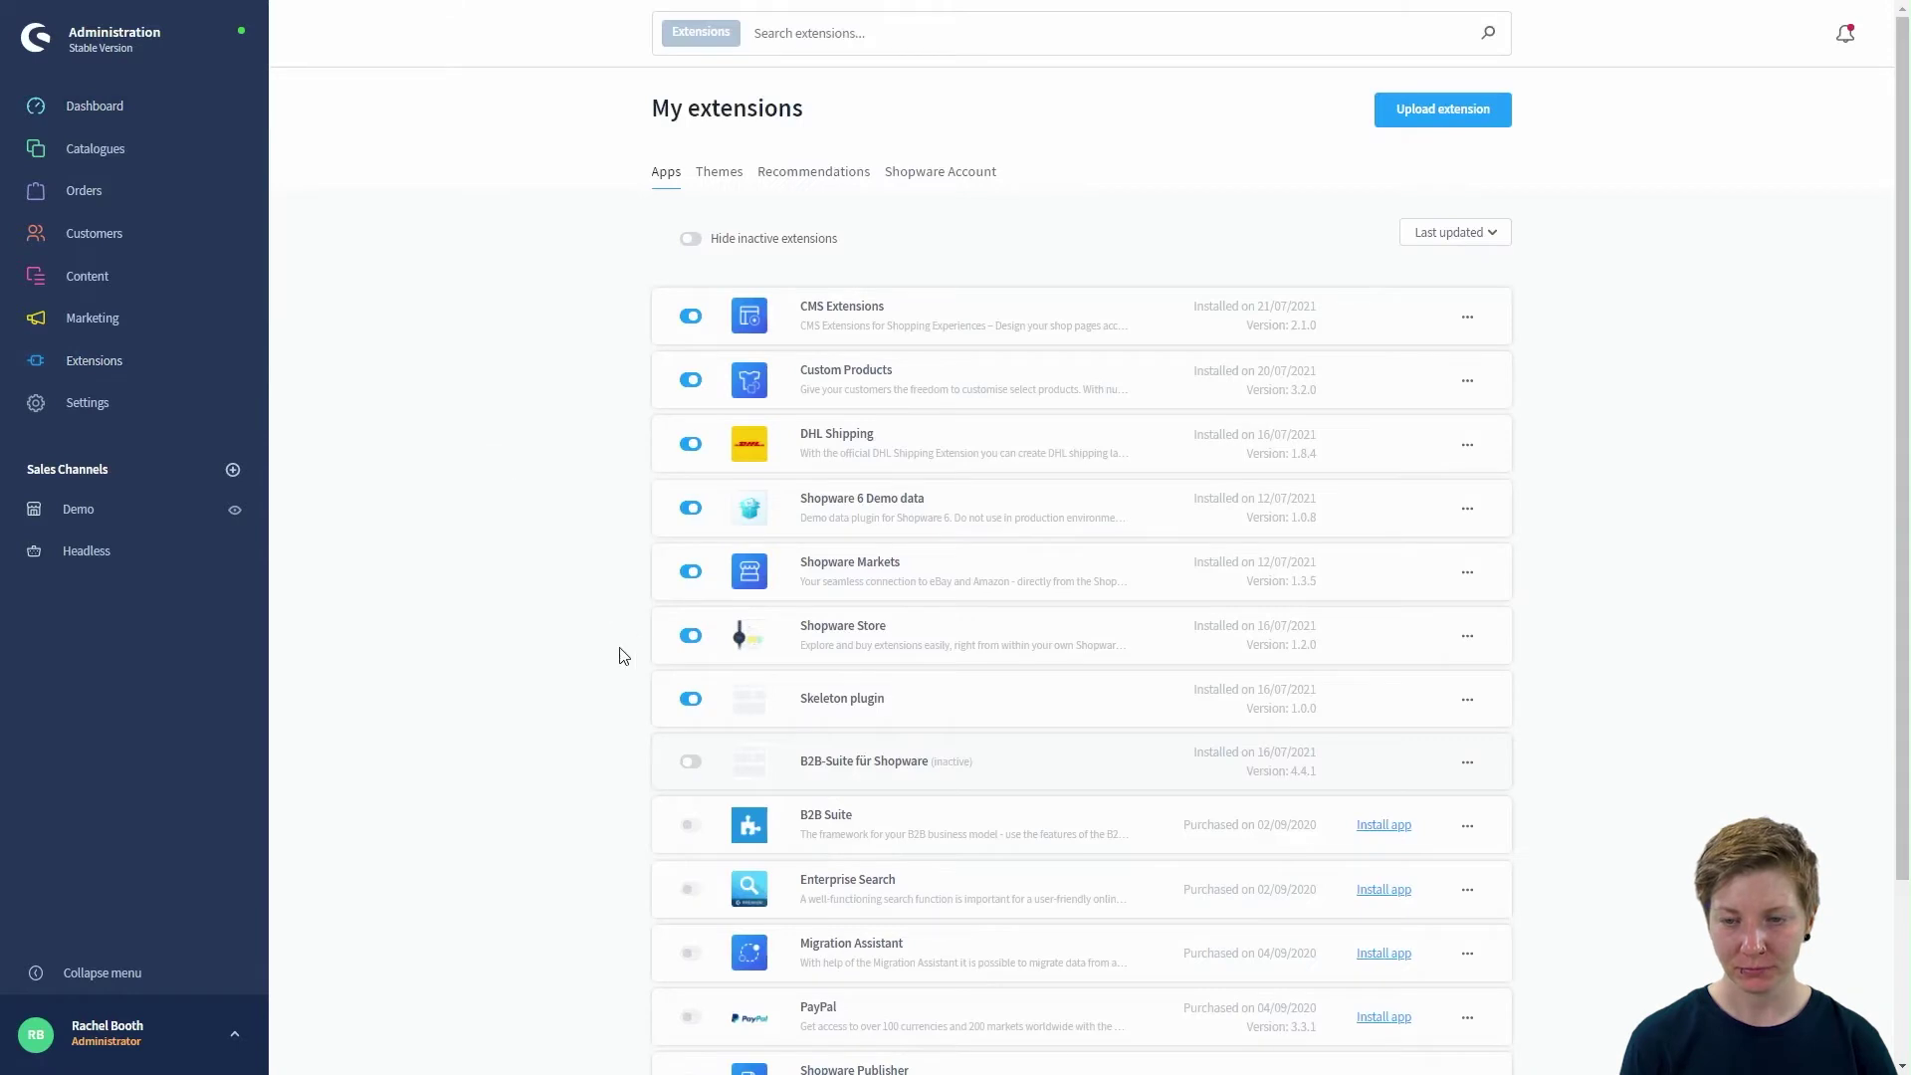
scroll(618, 652, down, 3)
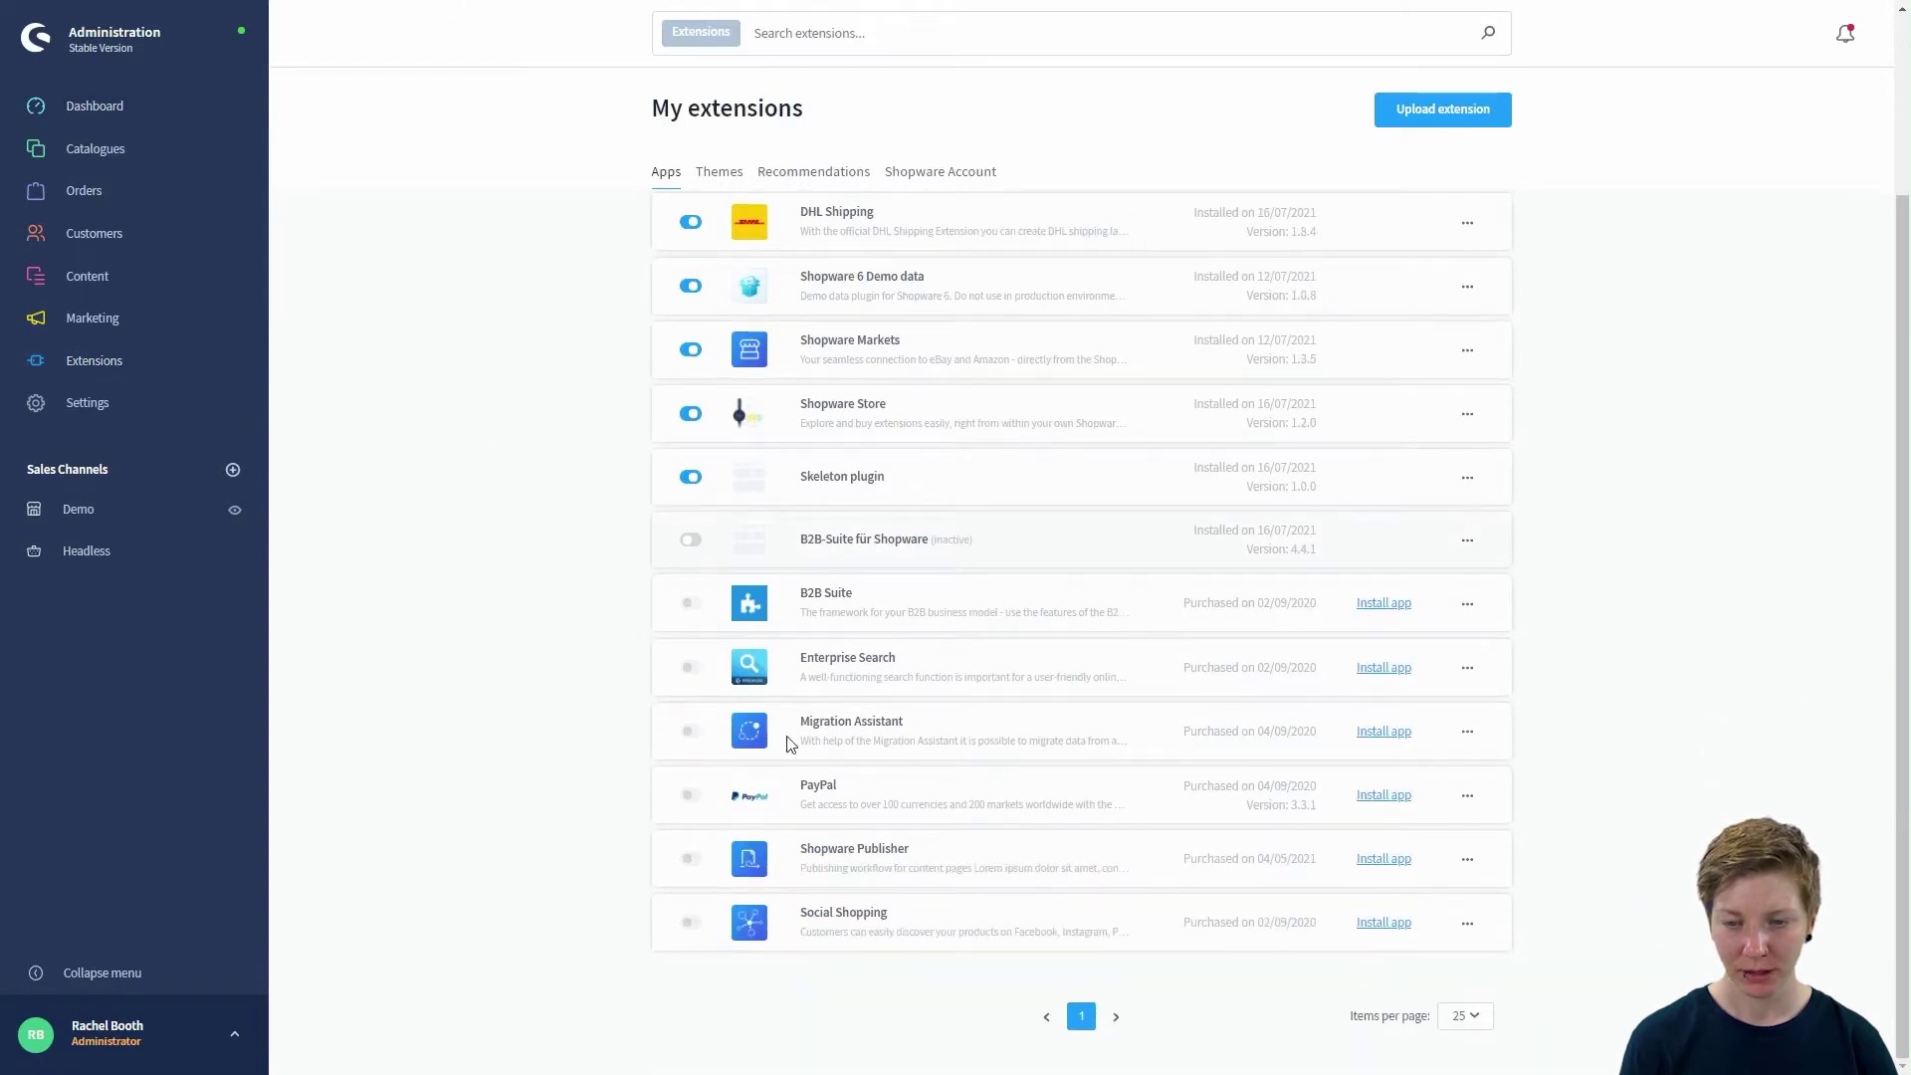
click(1383, 796)
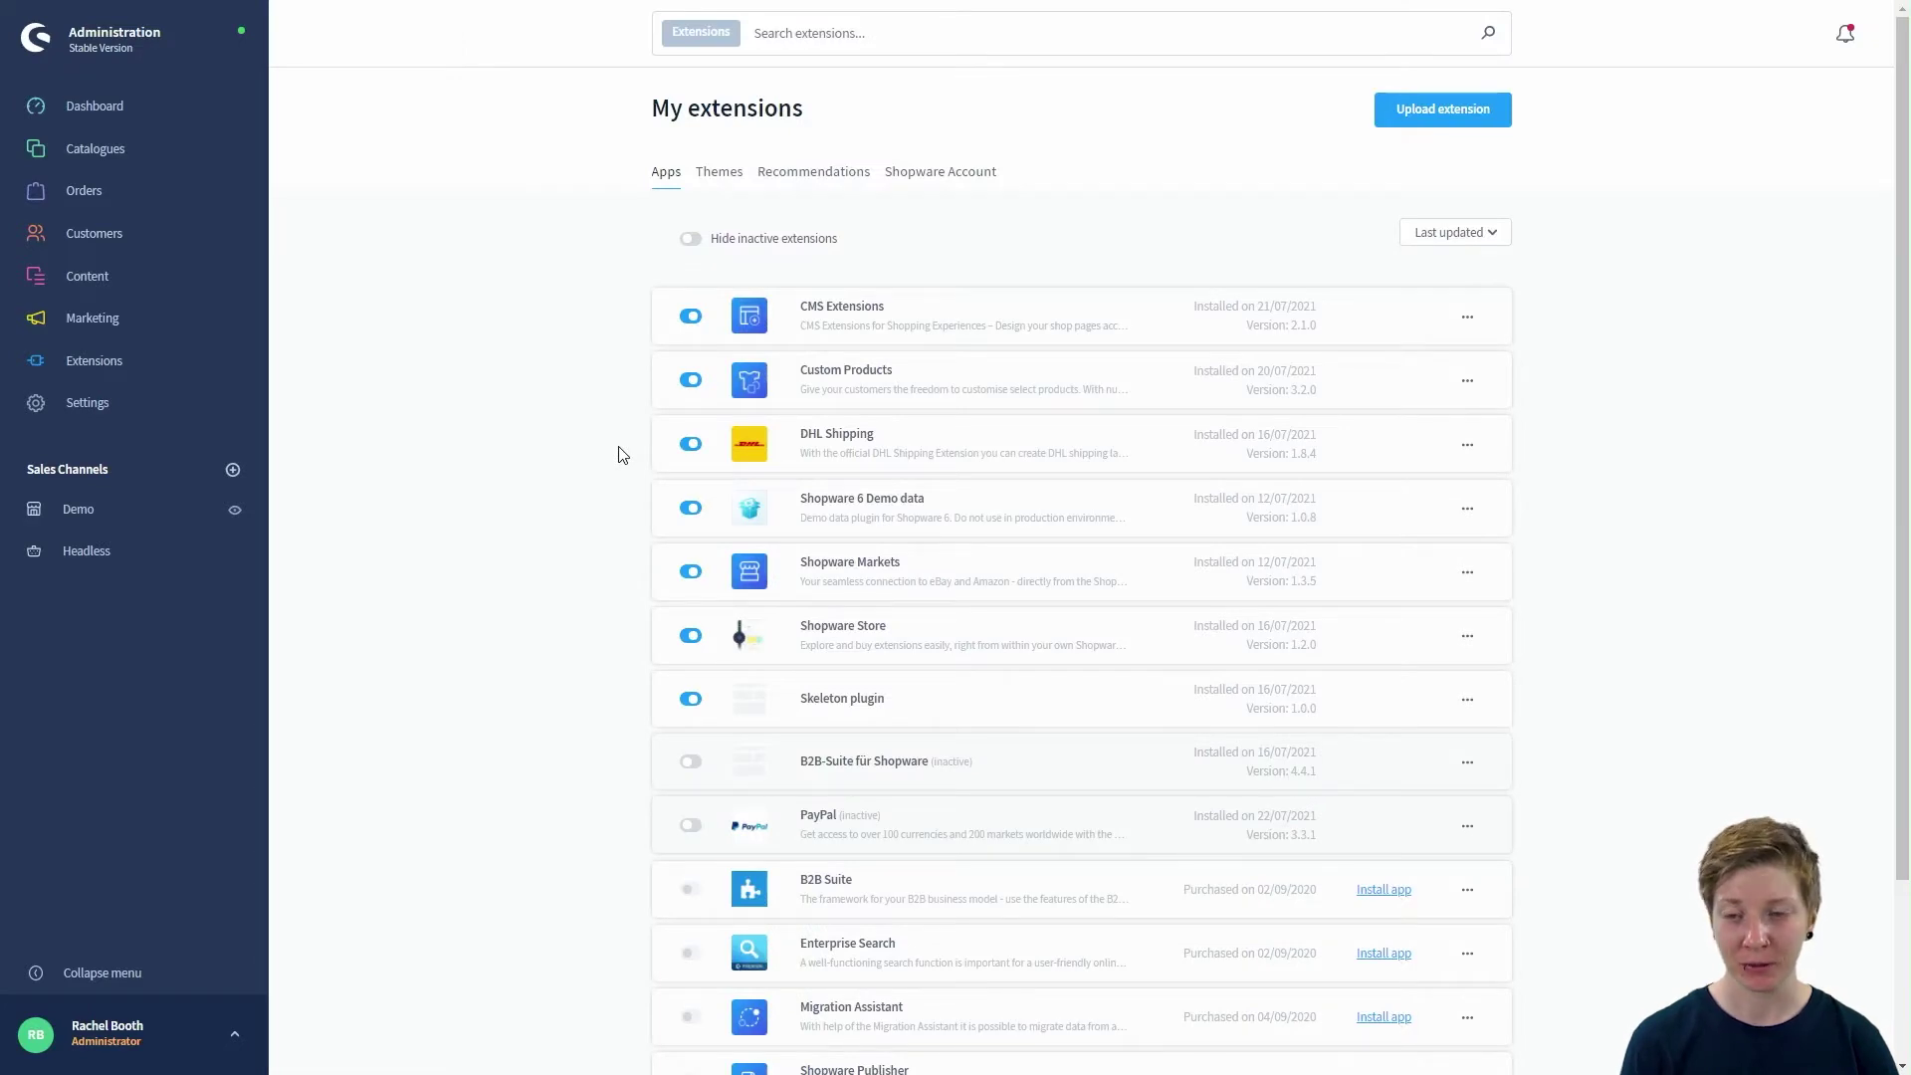
scroll(618, 455, down, 3)
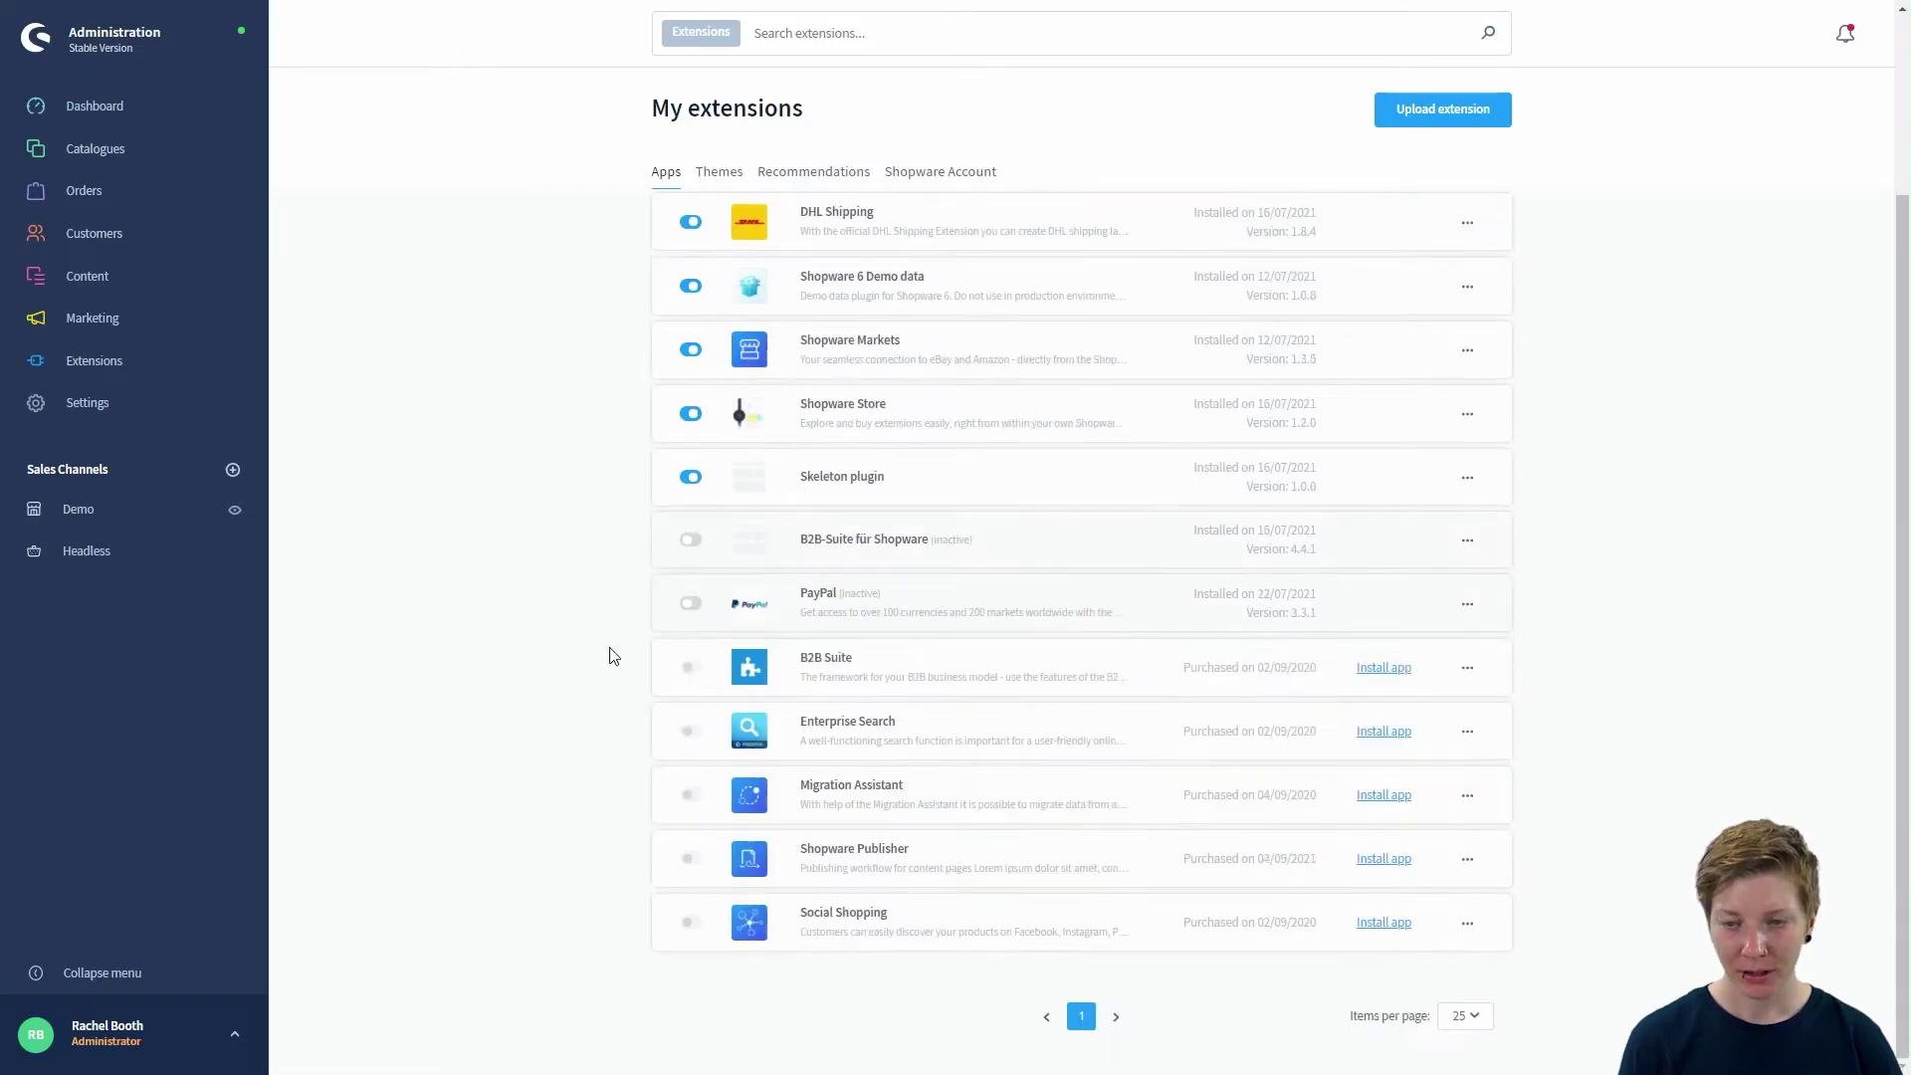
click(692, 607)
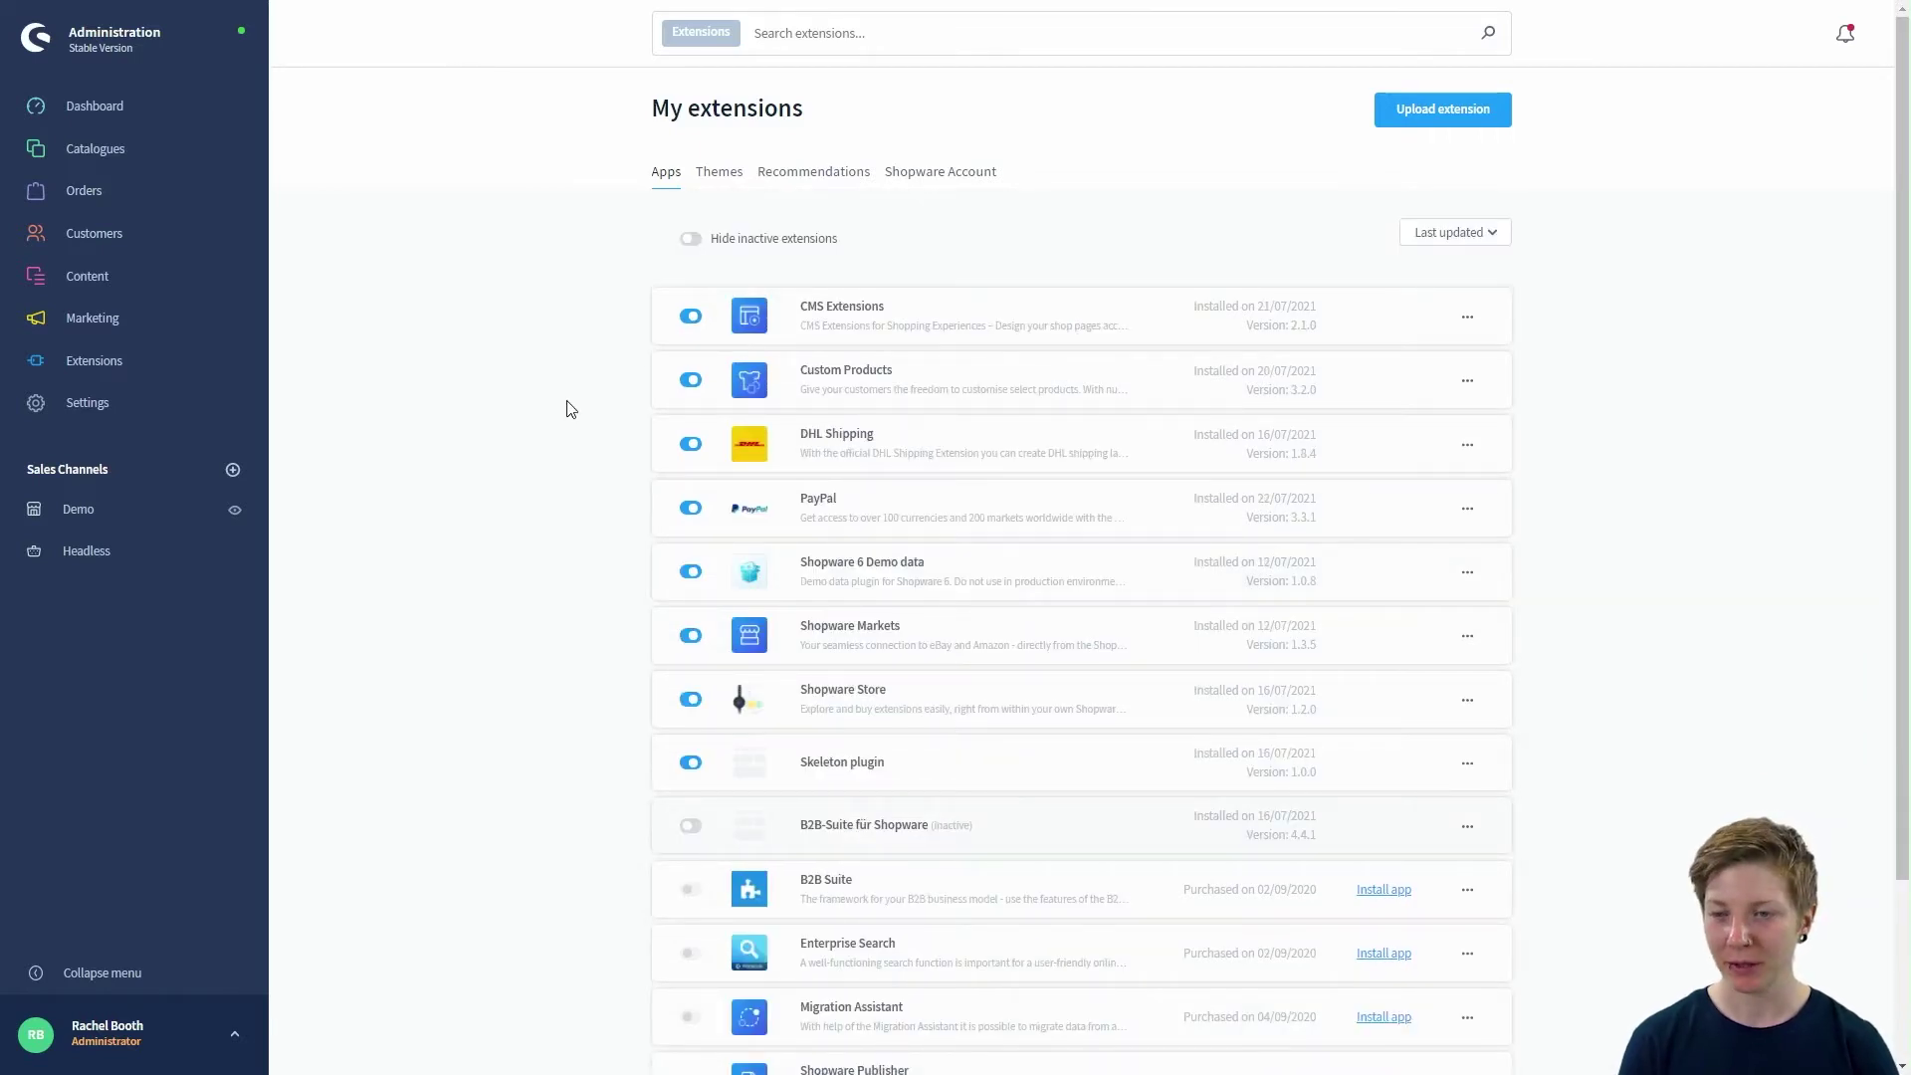
Open PayPal configuration under Settings > Extensions, keeping All Sales Channels selected
click(86, 419)
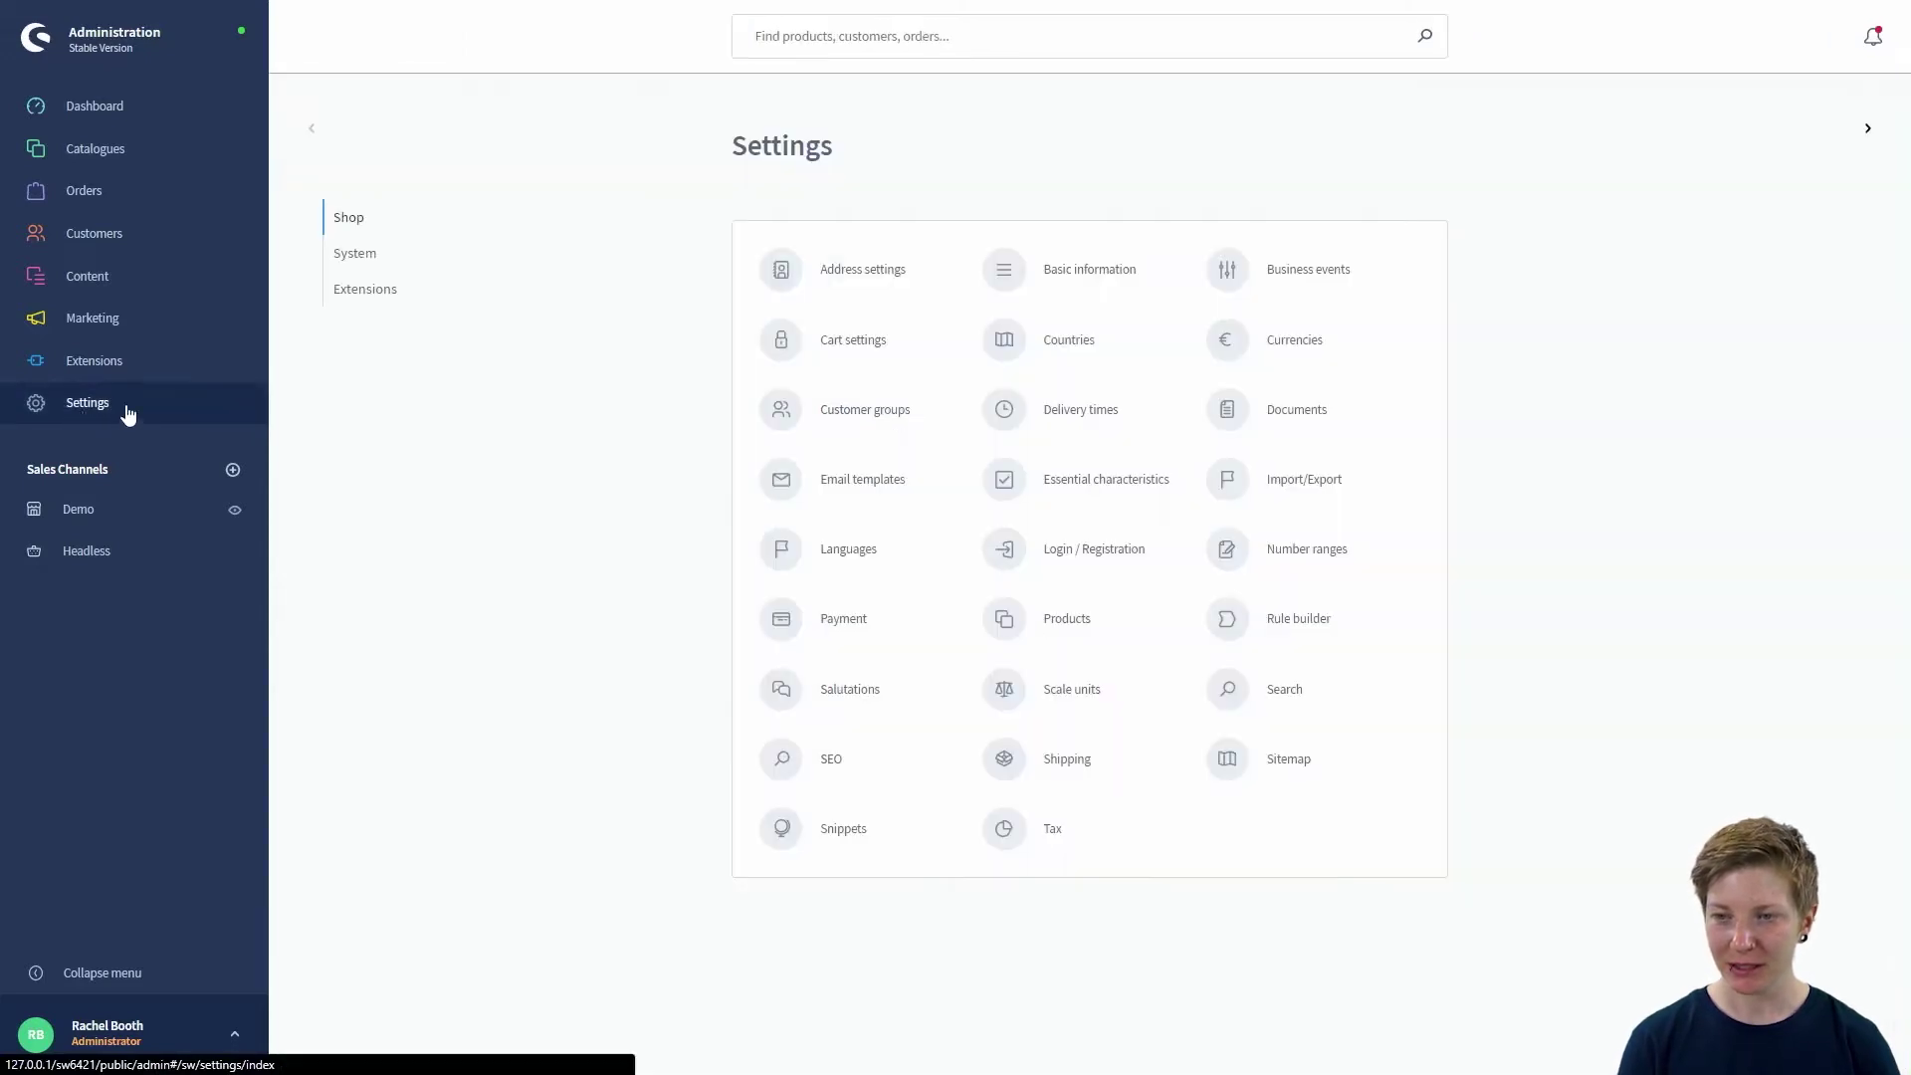
click(362, 288)
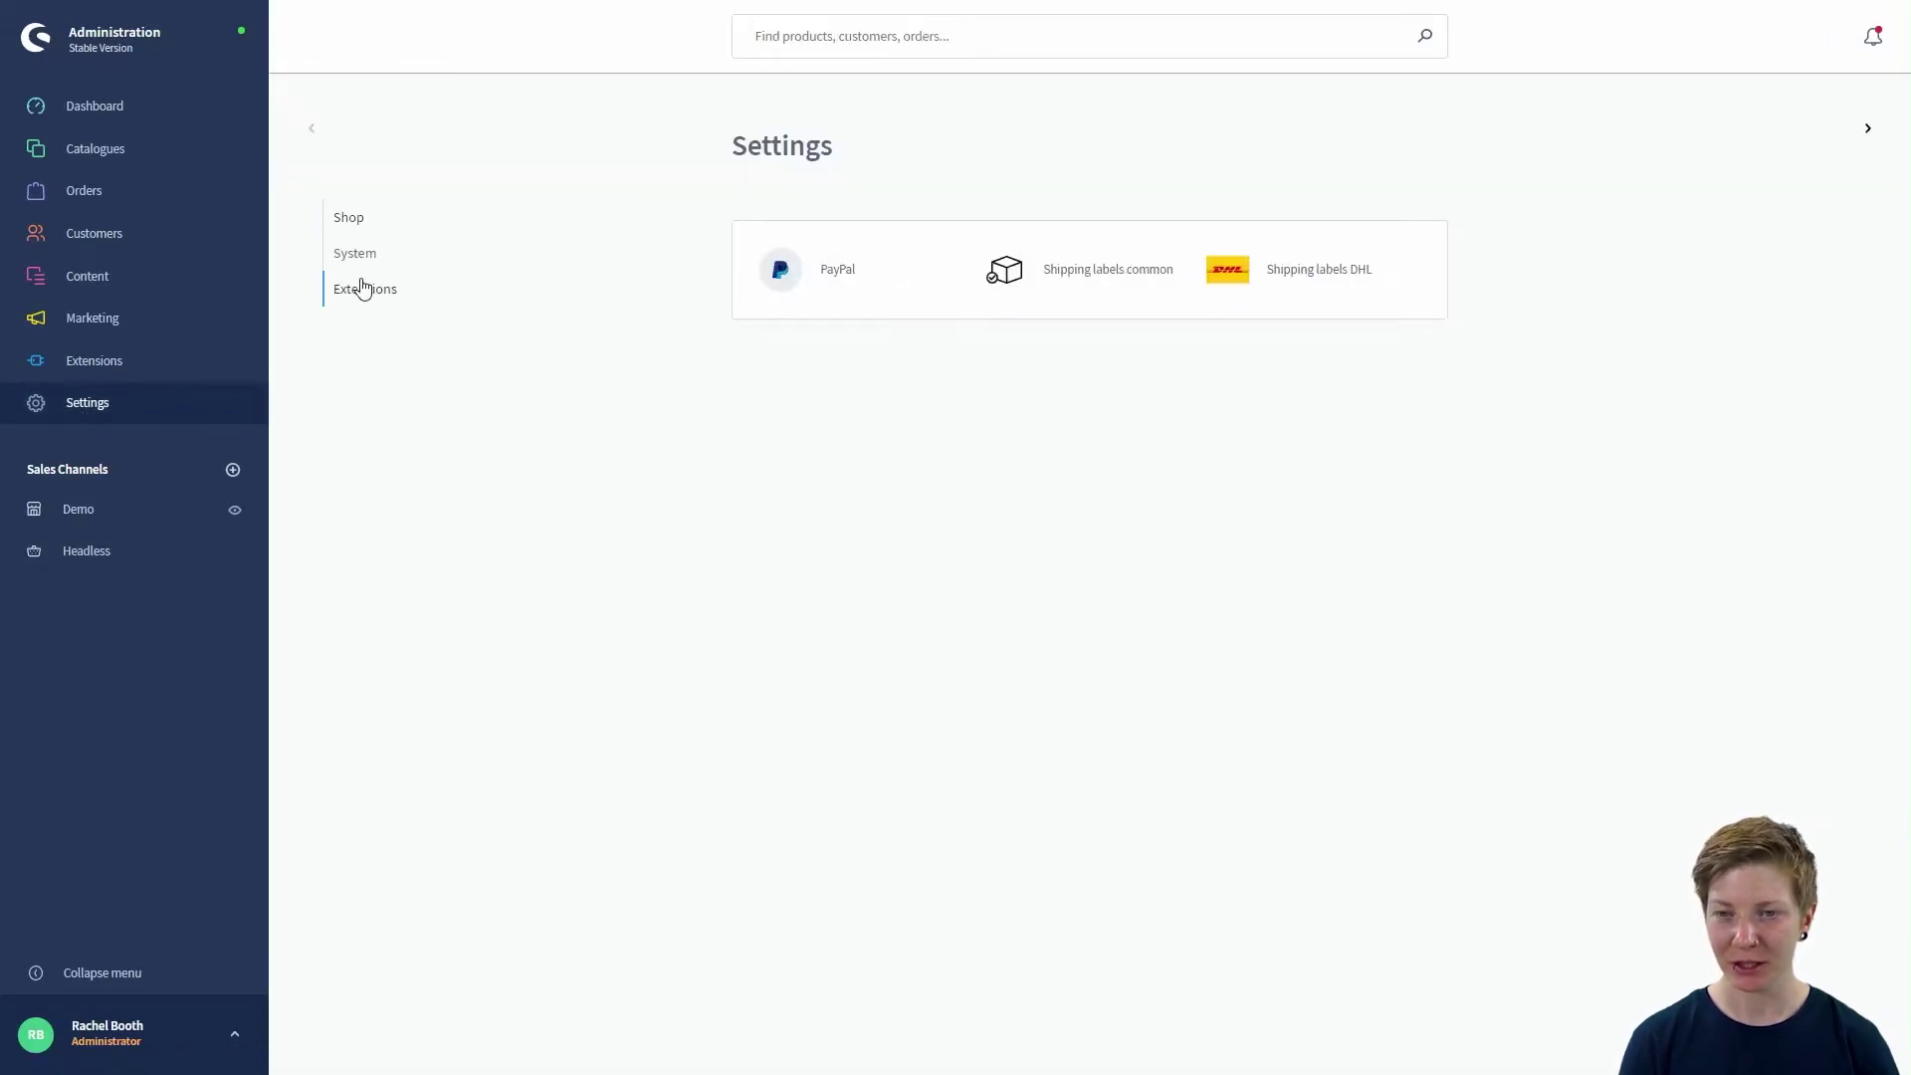
click(839, 274)
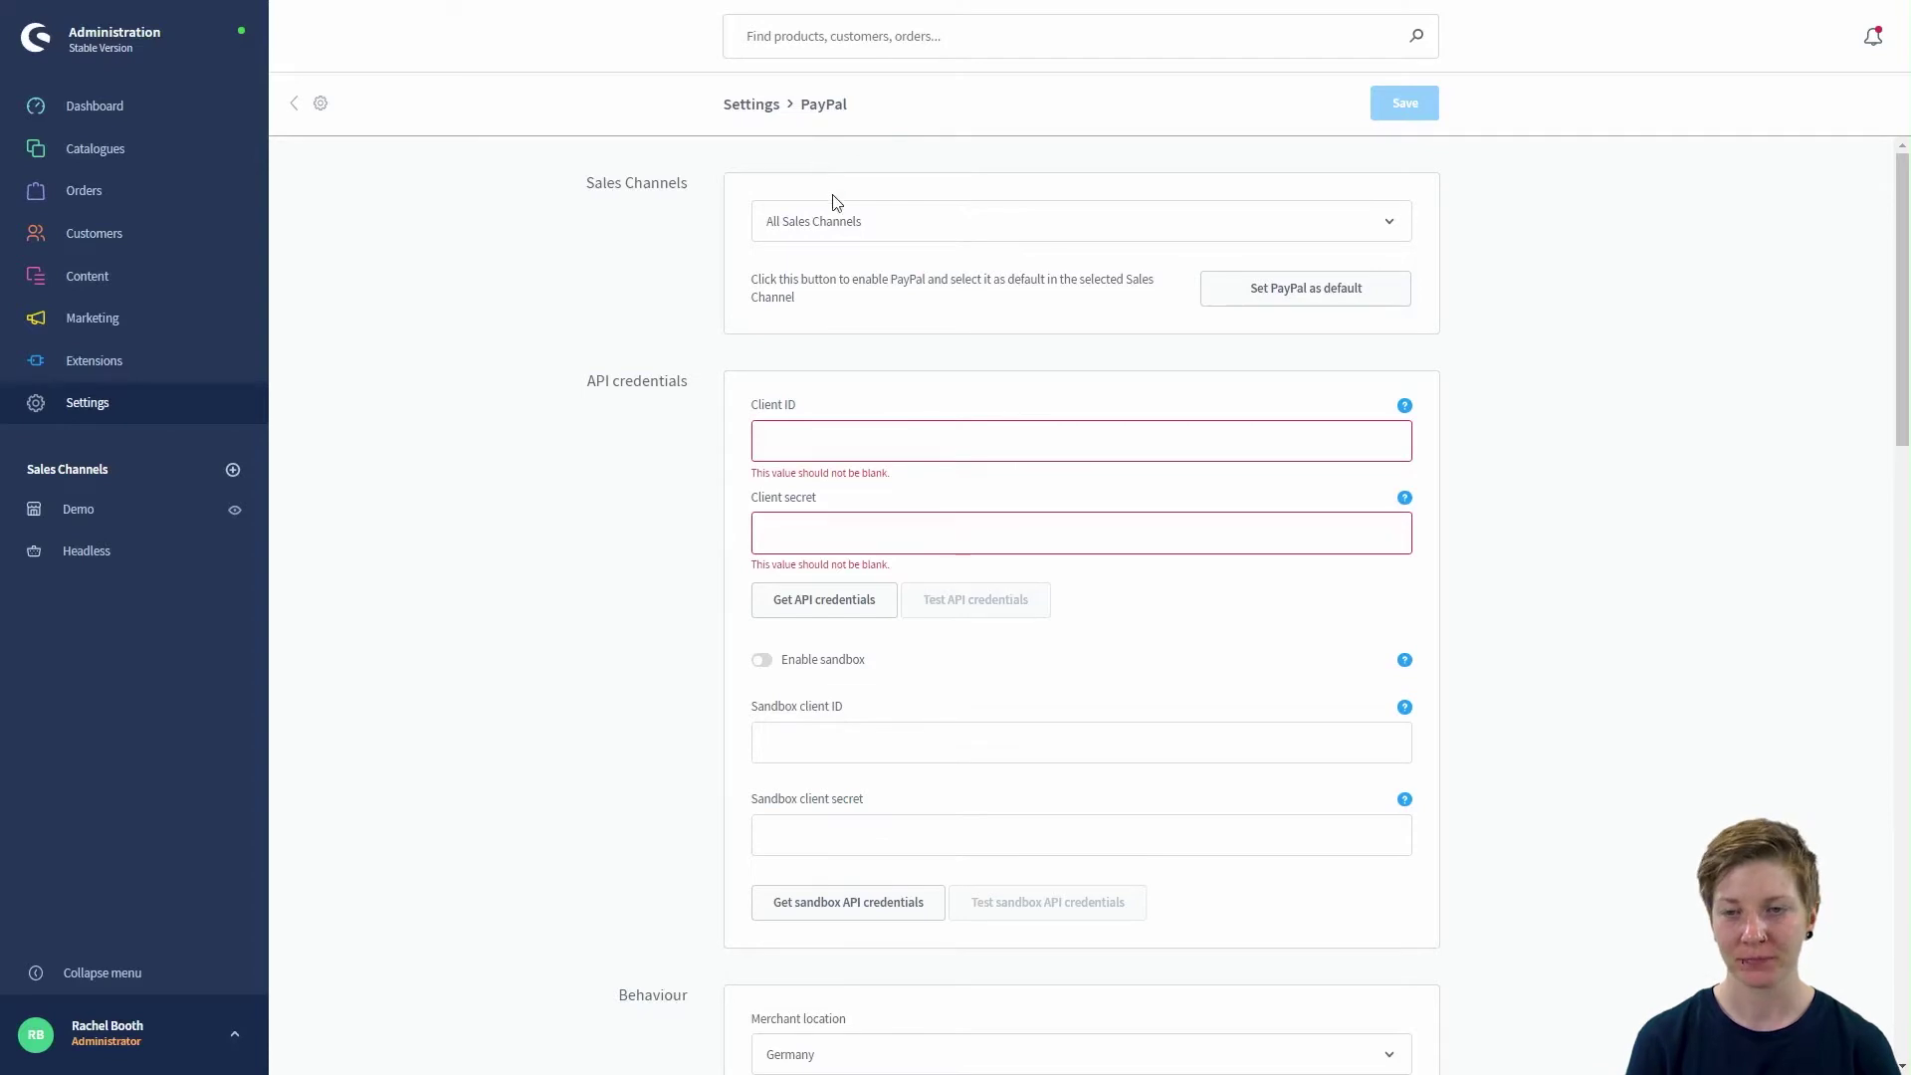
click(874, 225)
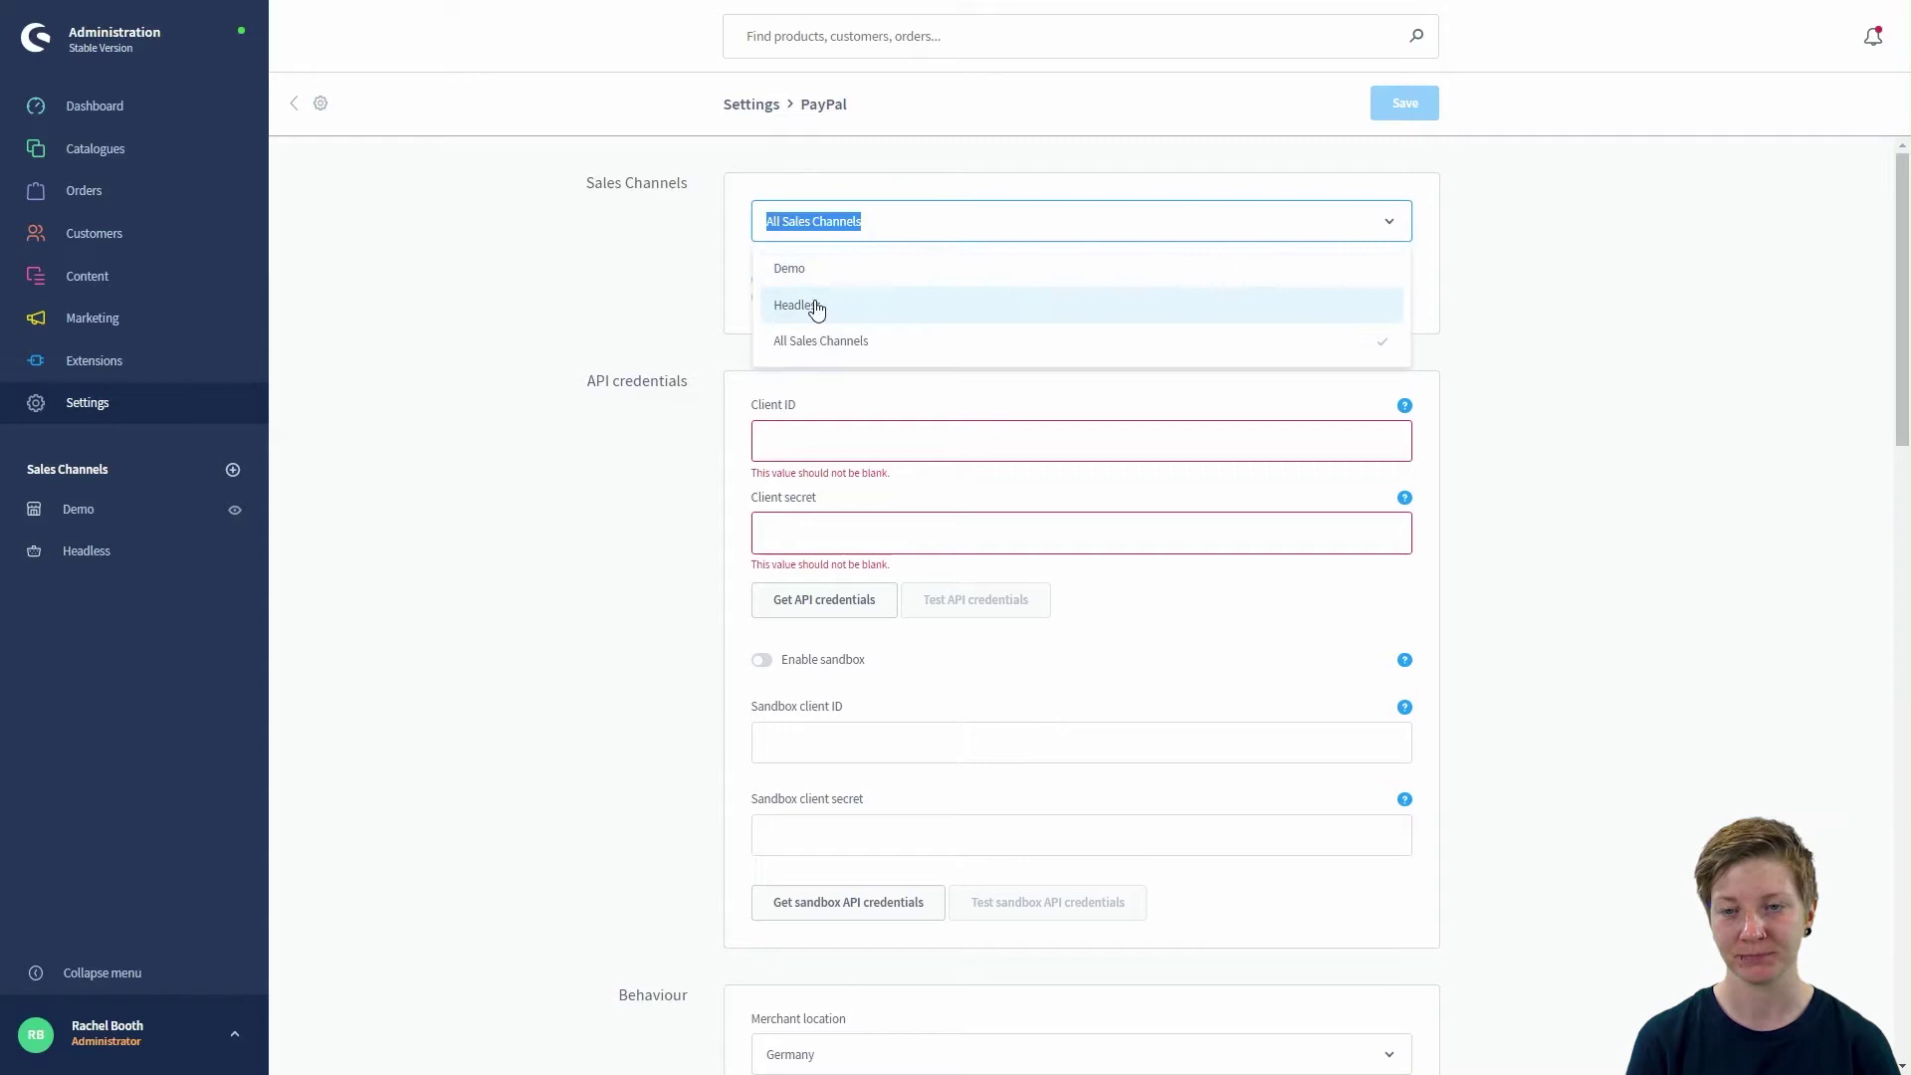
click(741, 232)
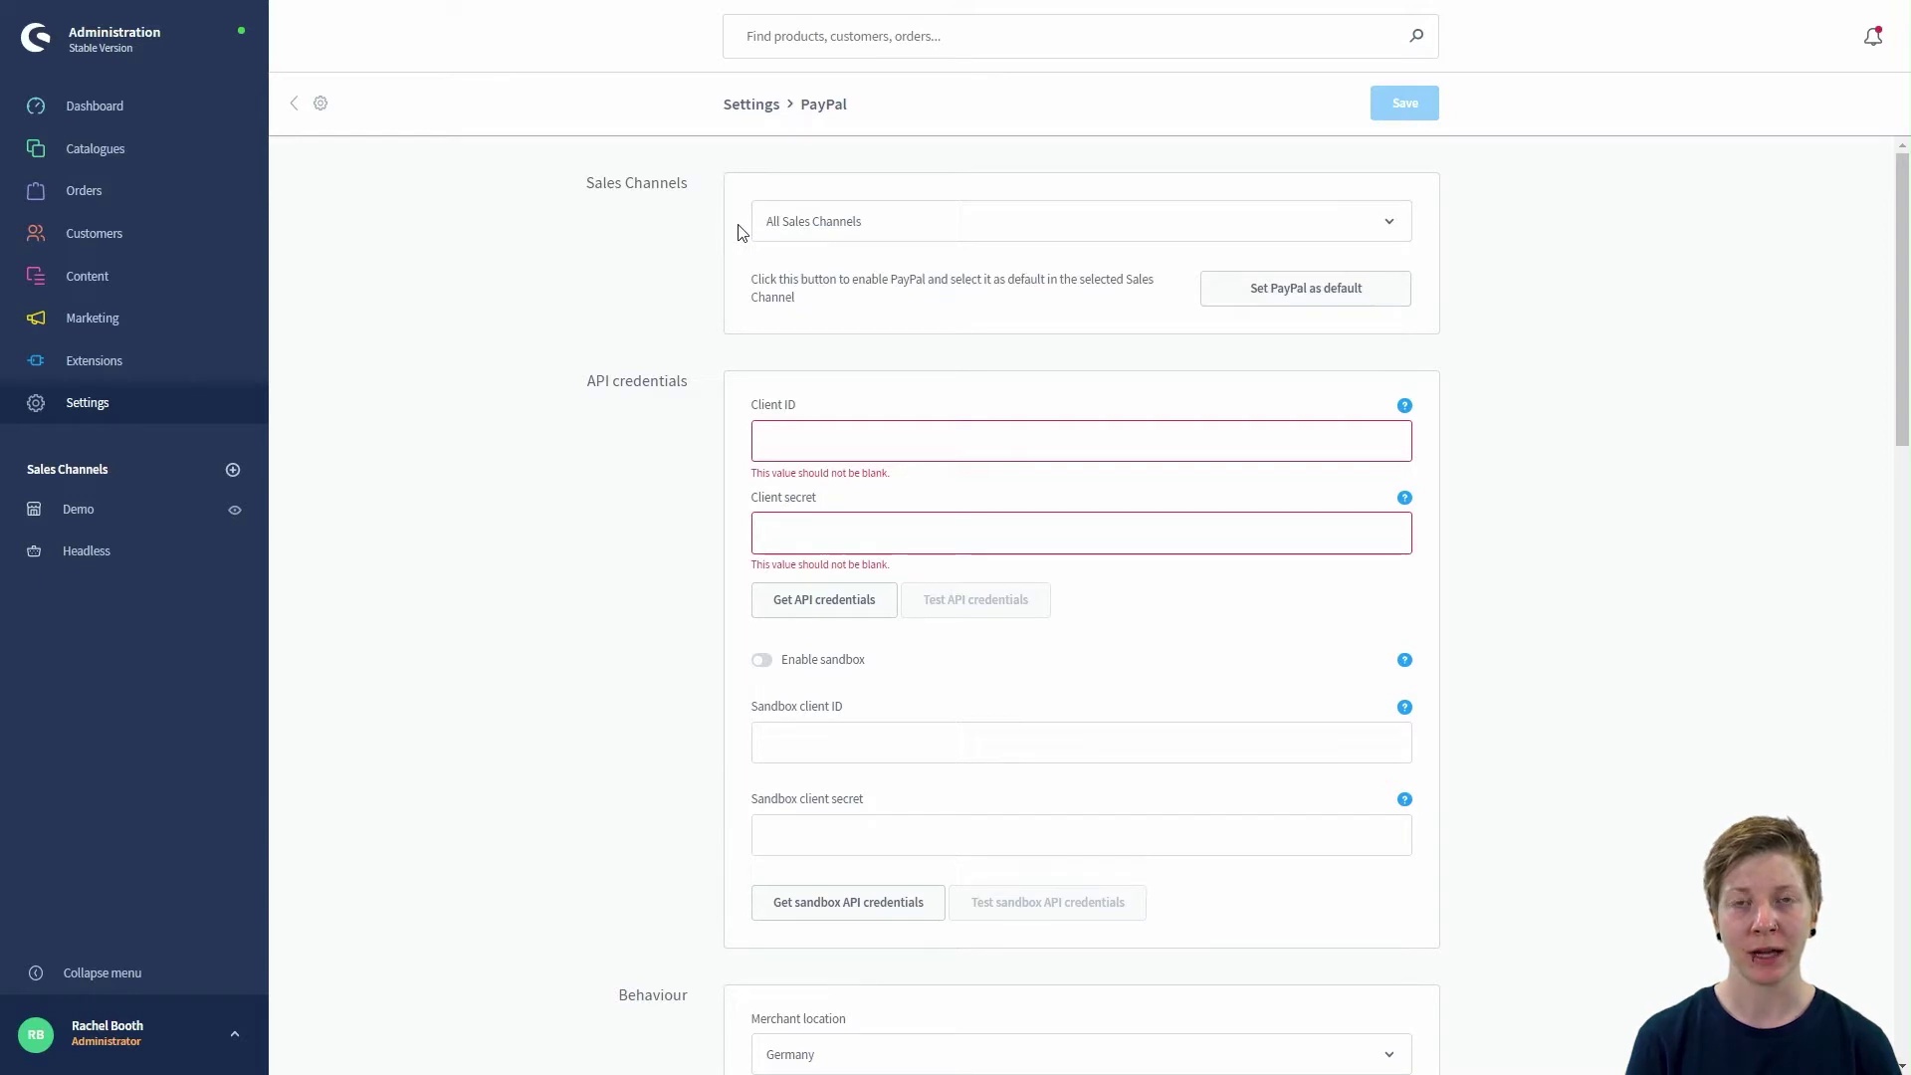
scroll(812, 345, down, 1)
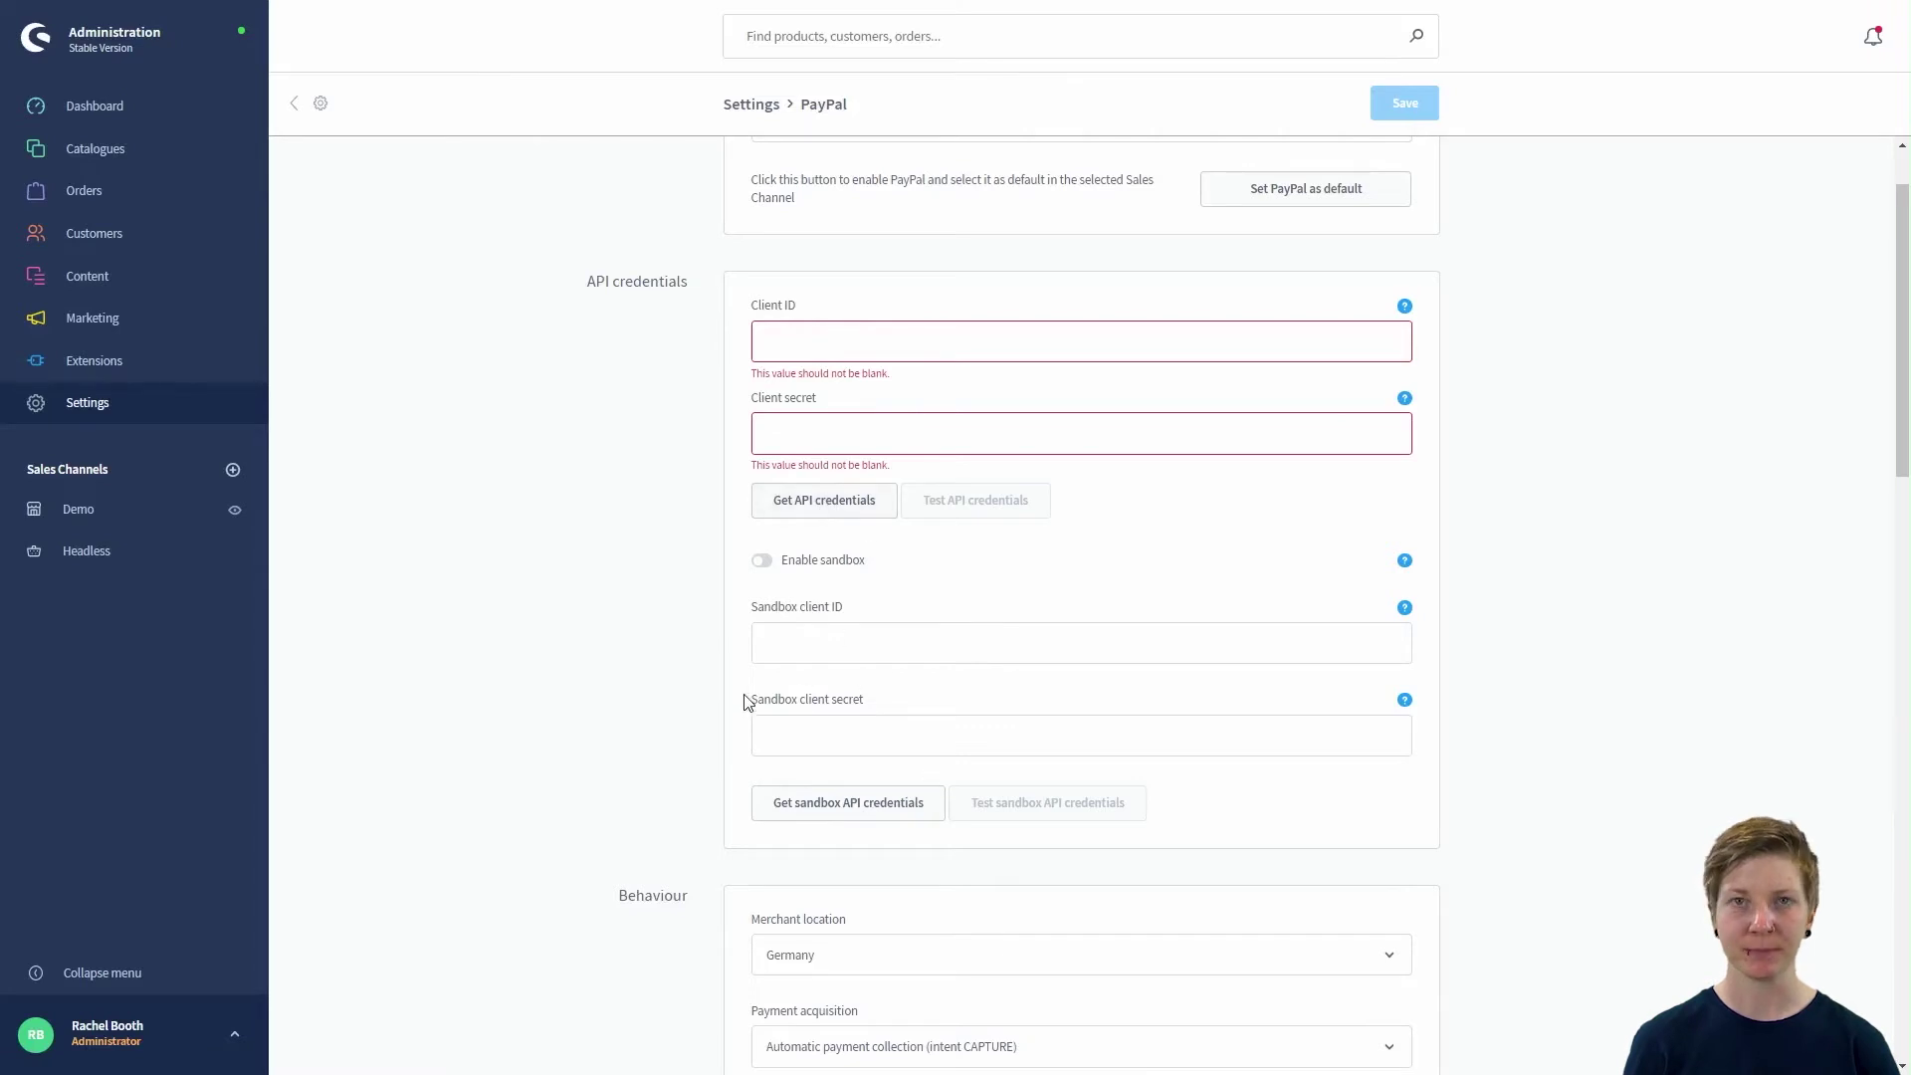
scroll(746, 701, down, 5)
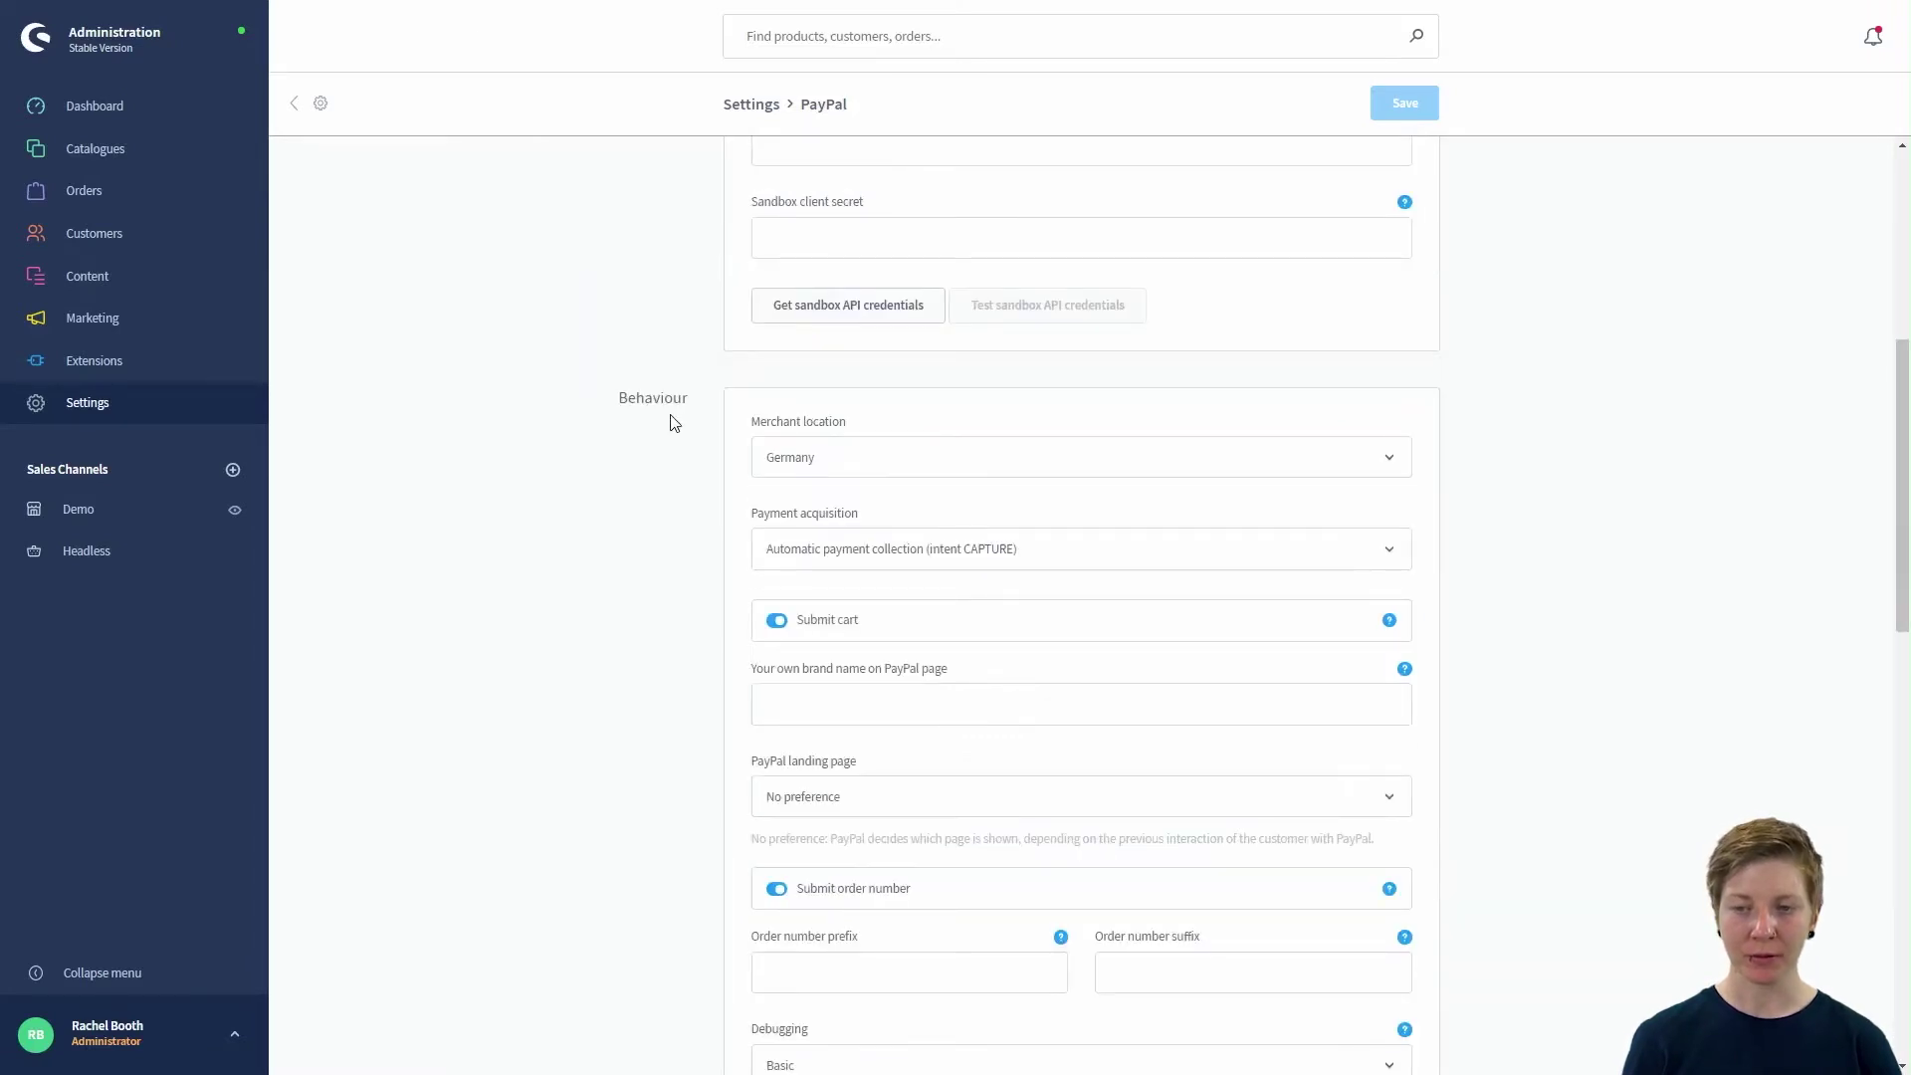
scroll(669, 453, down, 1)
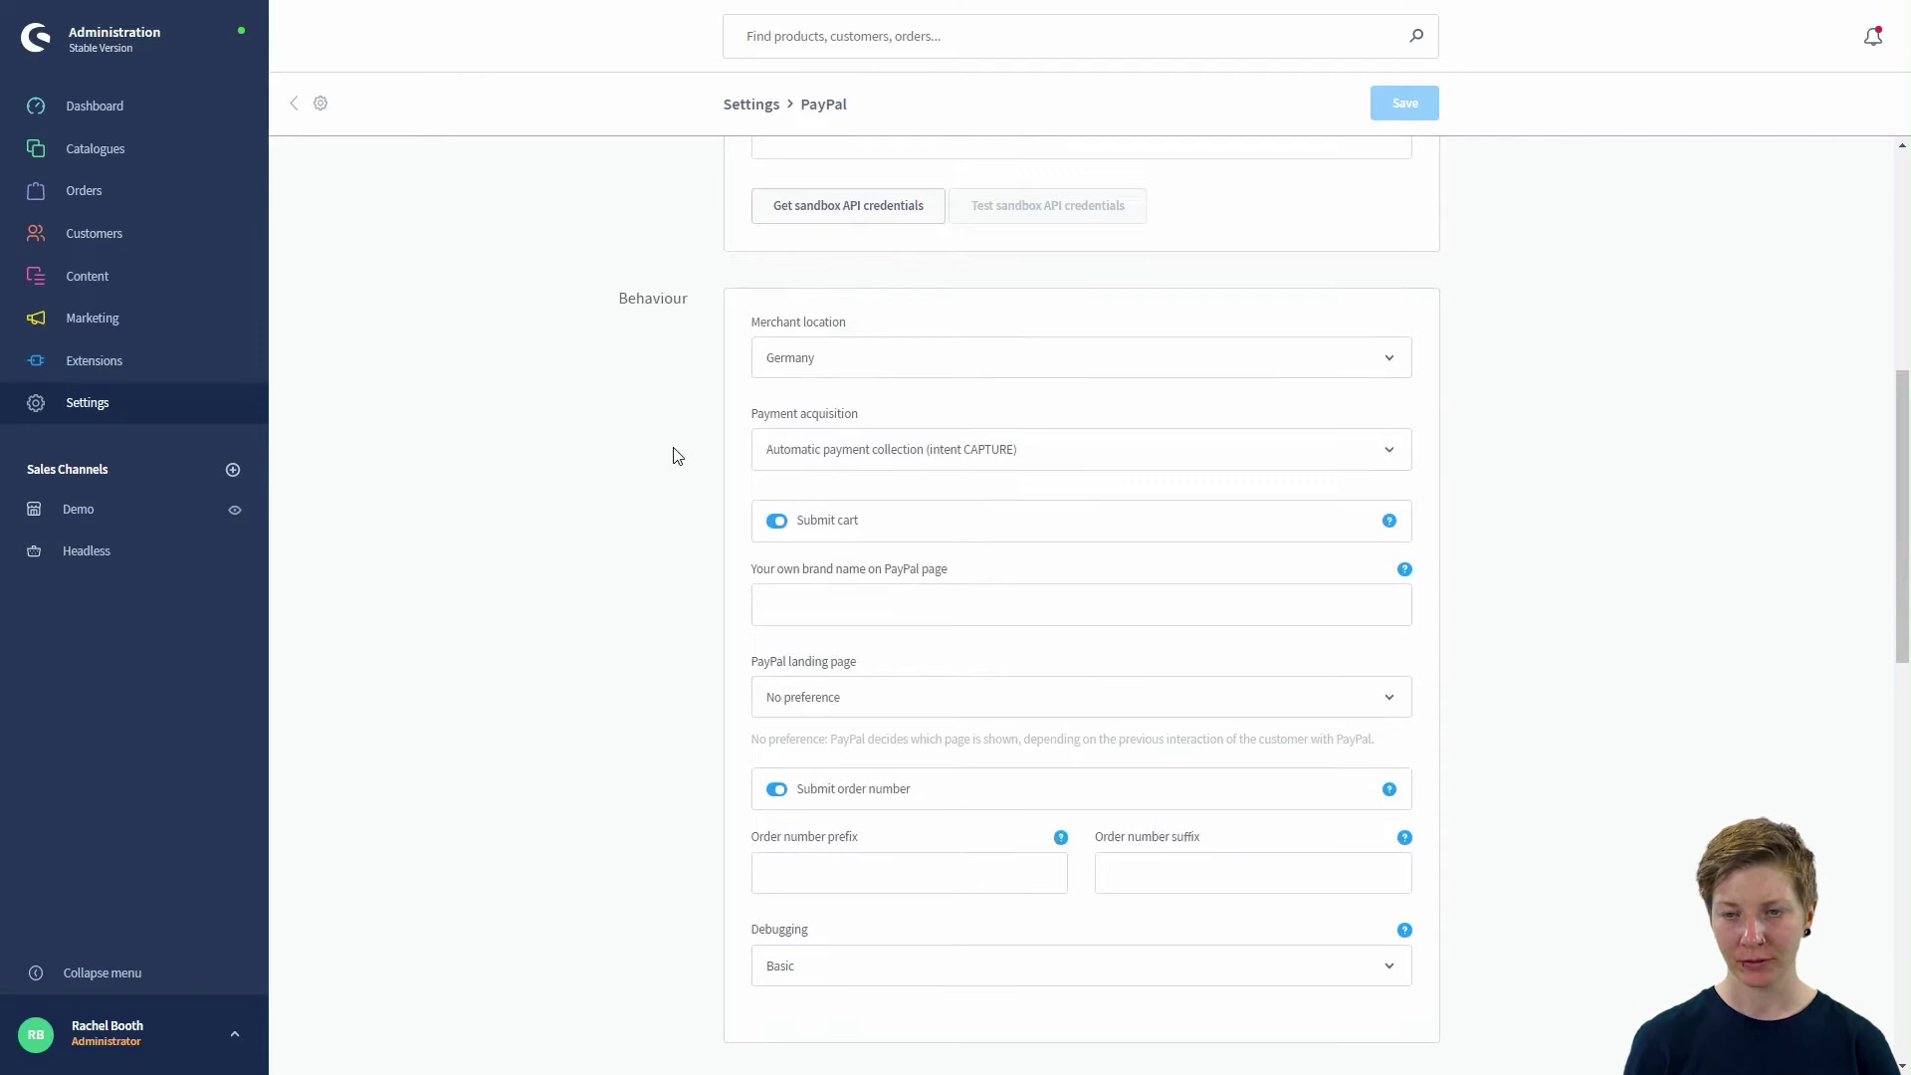
click(837, 361)
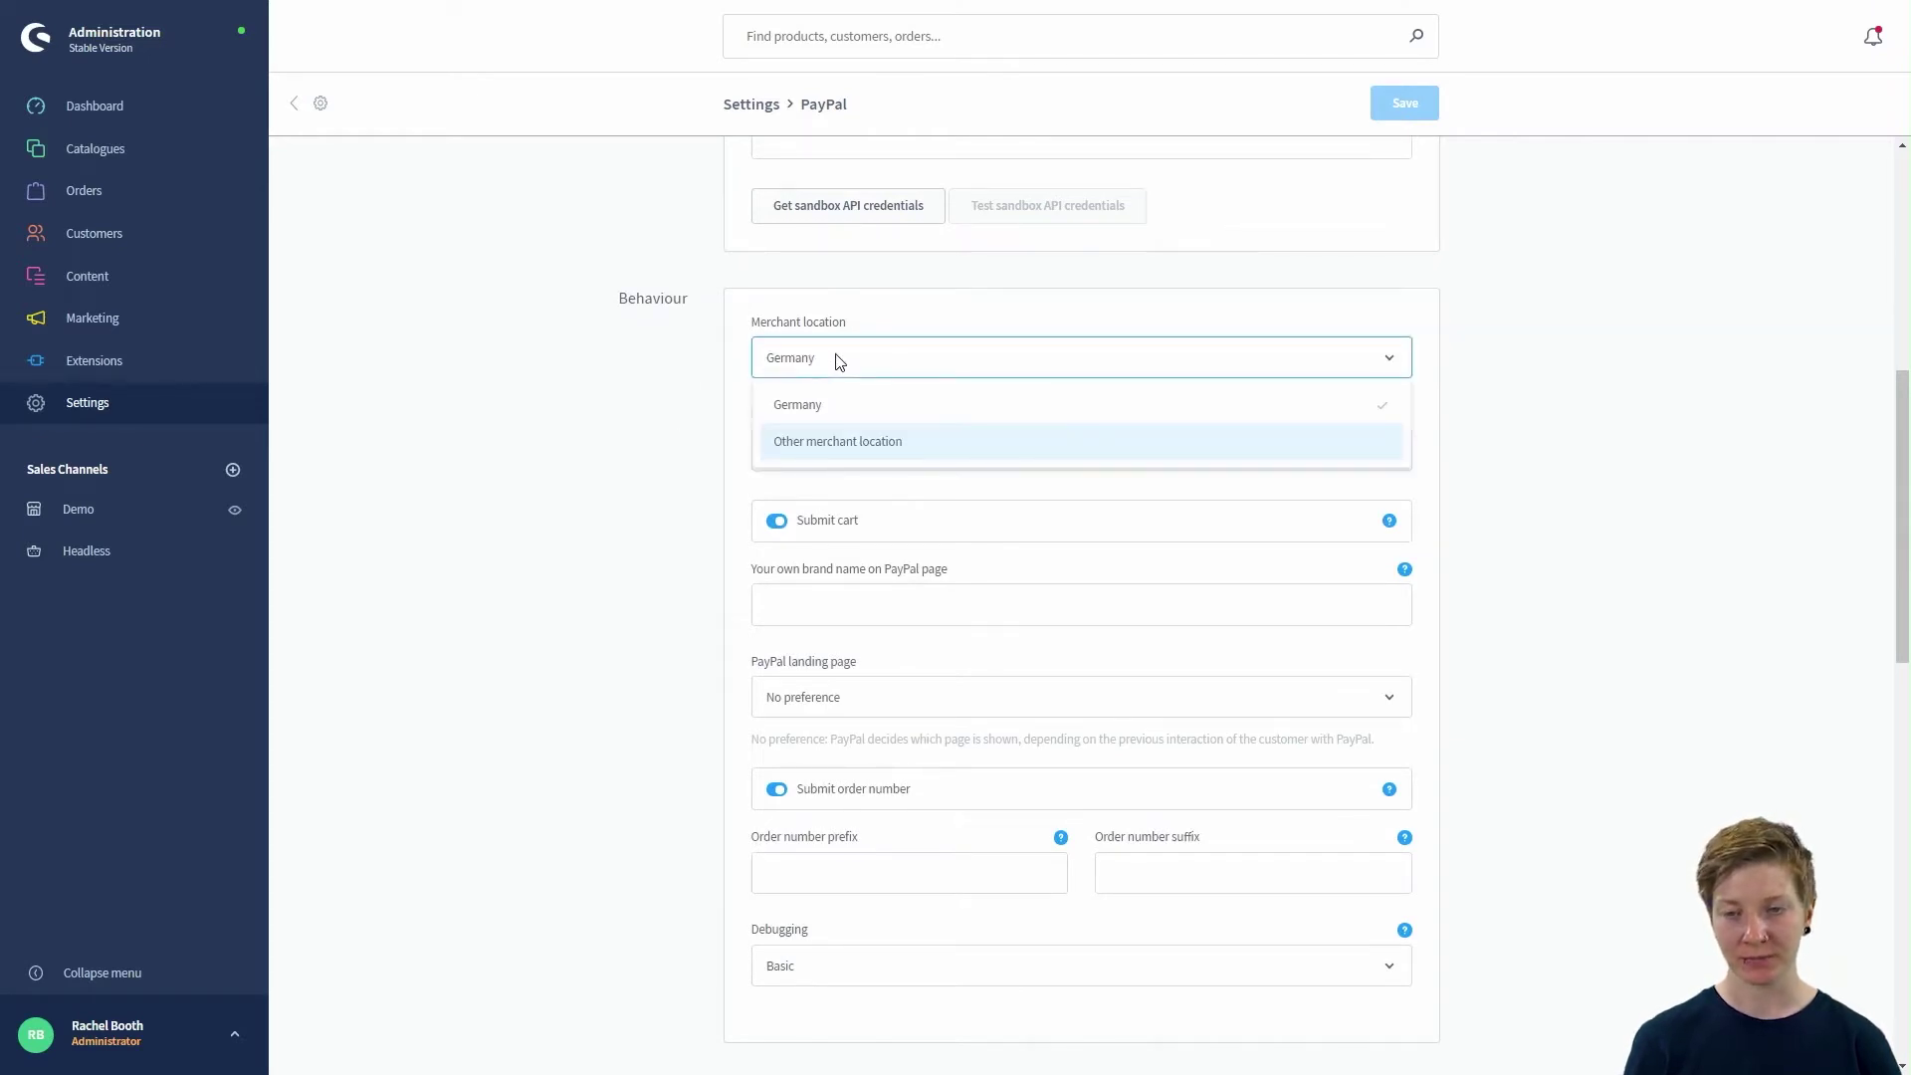
click(748, 375)
scroll(747, 375, down, 1)
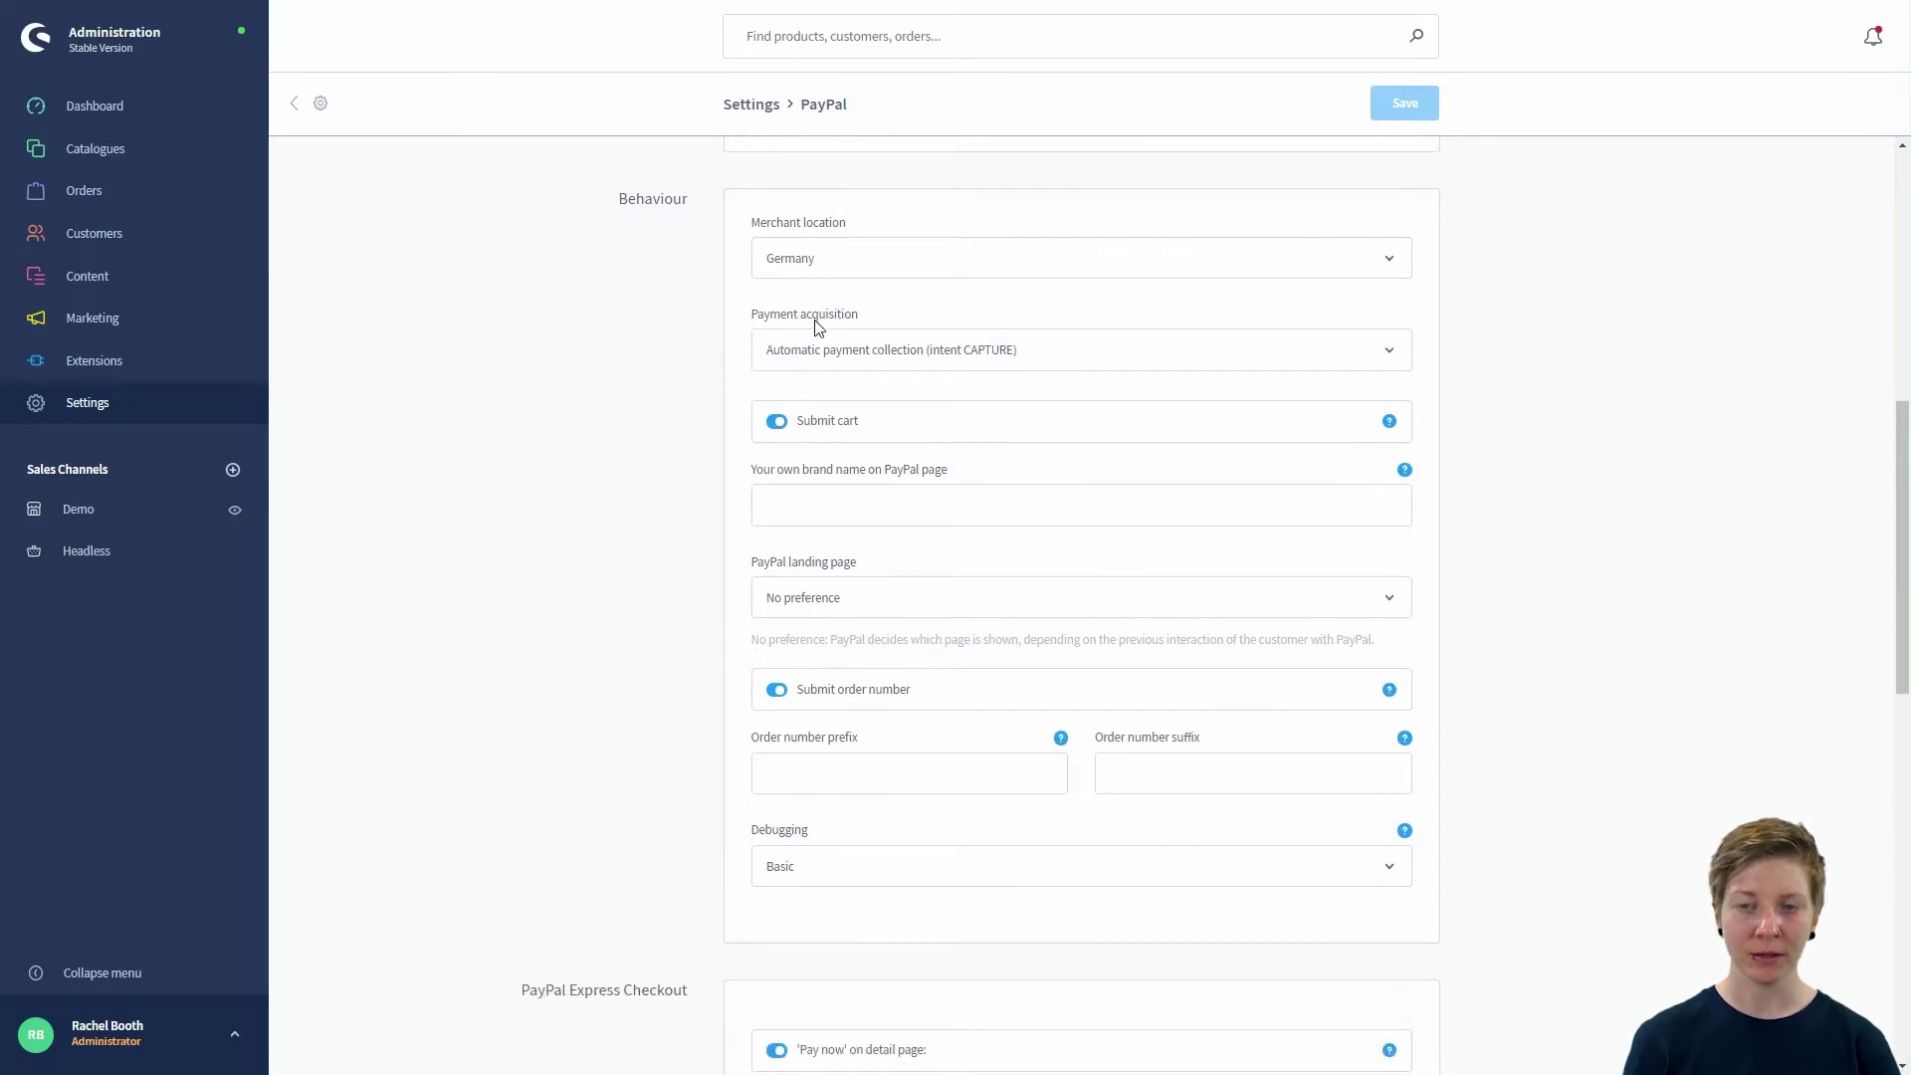
click(917, 353)
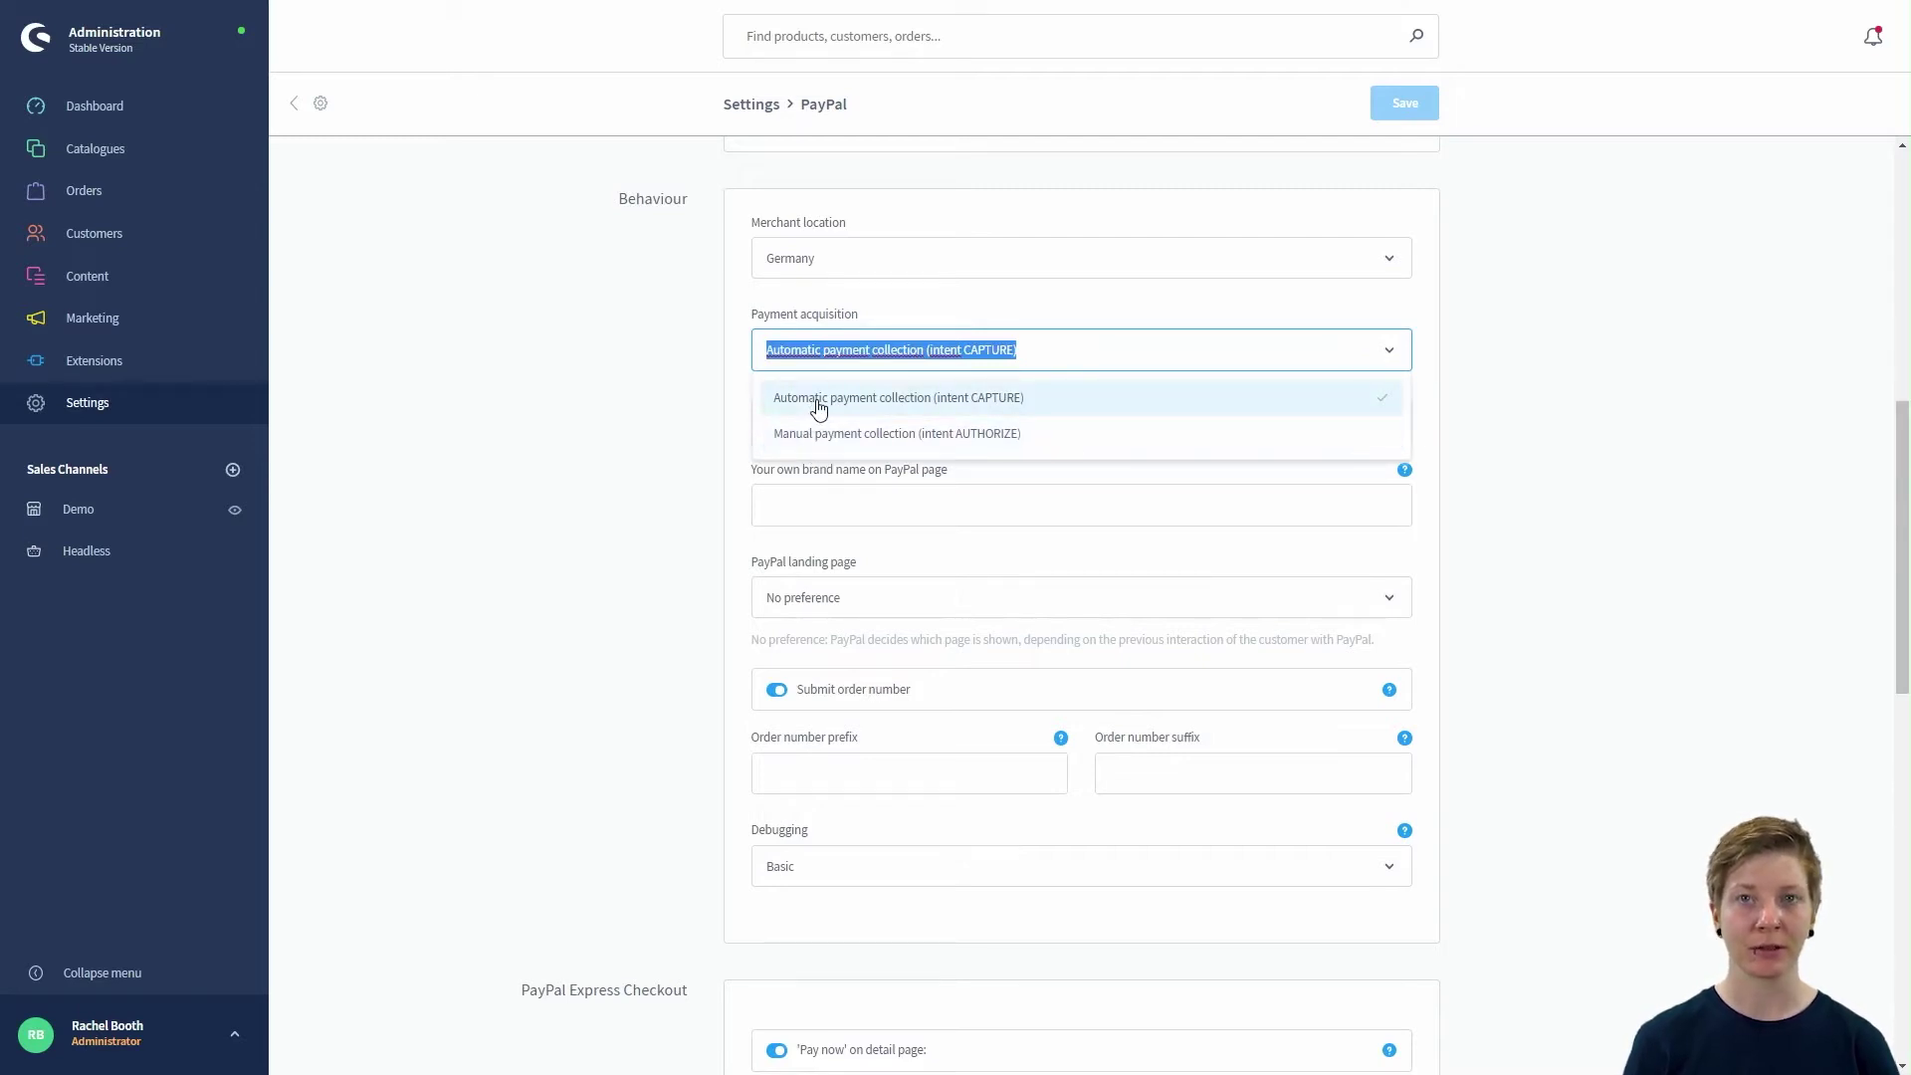
click(864, 360)
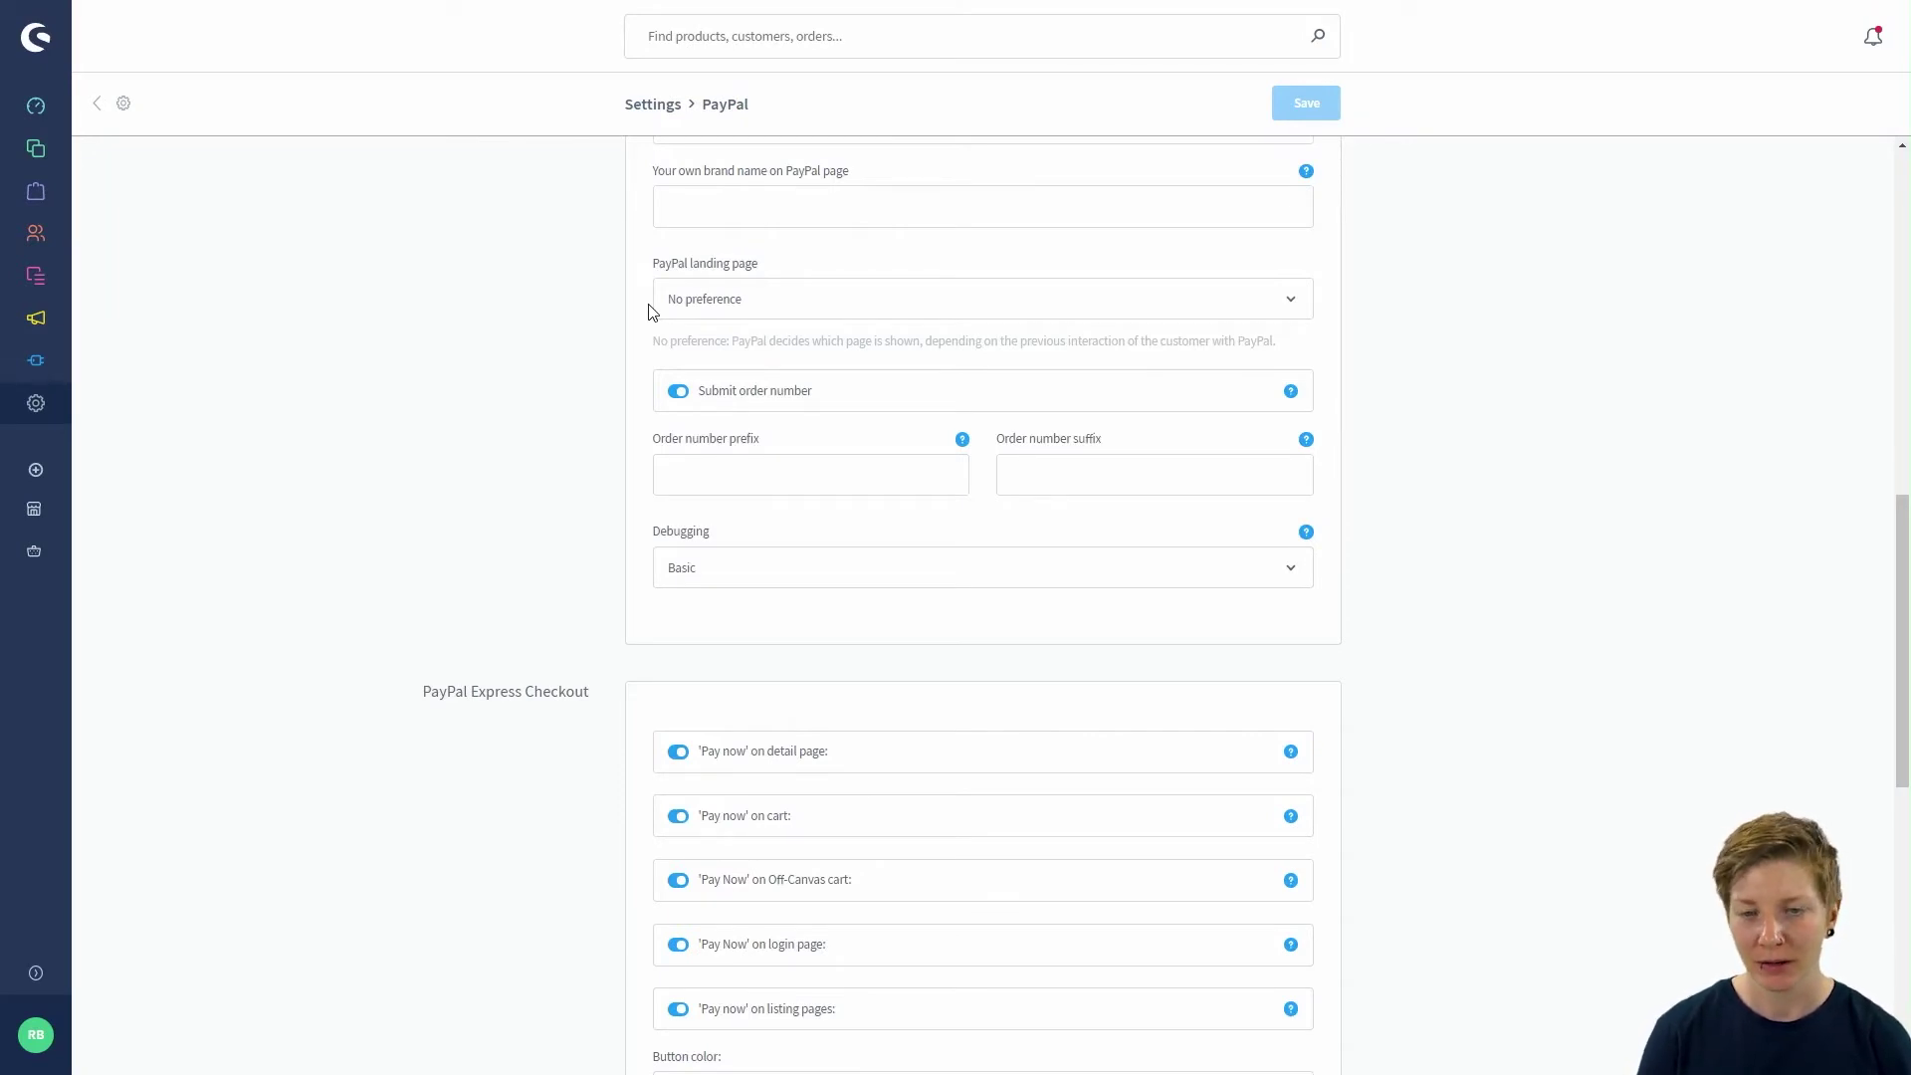
Keep No preference as PayPal landing page and view the Basic/Advanced debugging levels
click(754, 312)
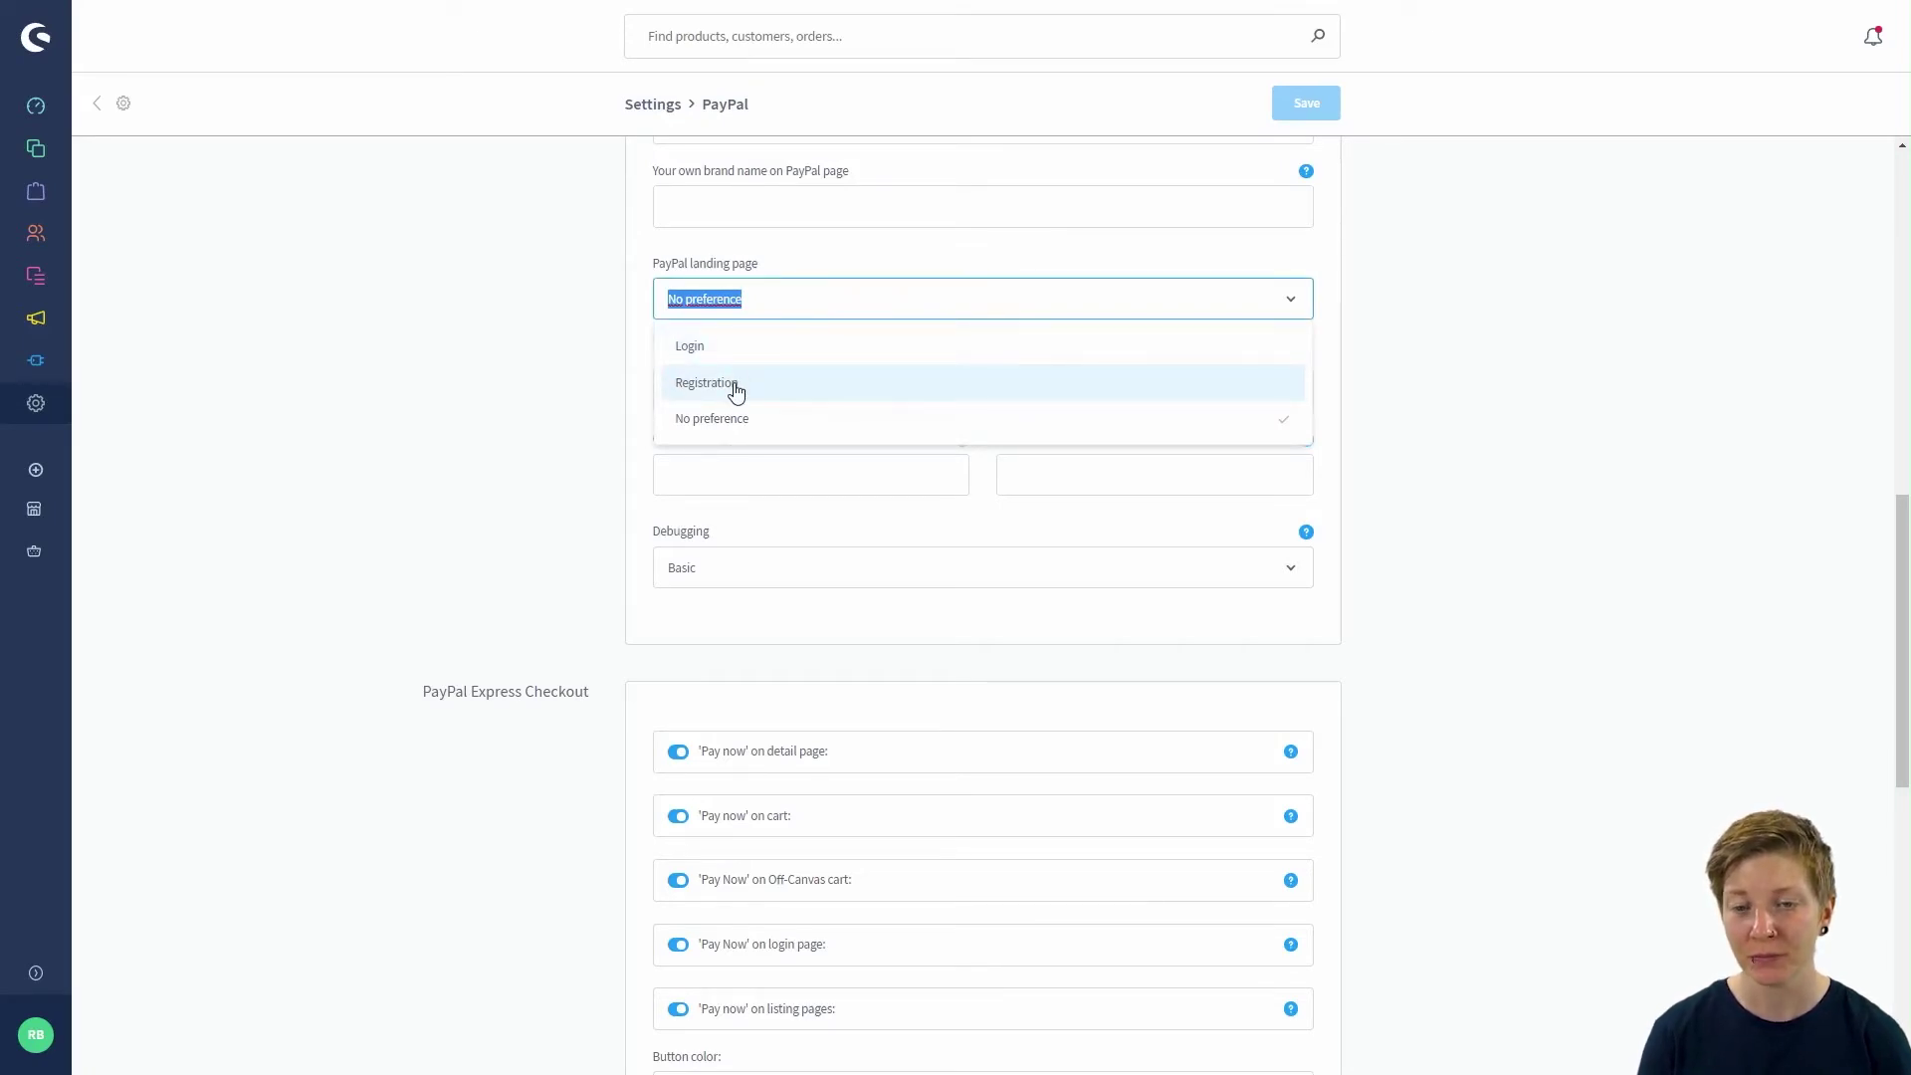
click(673, 403)
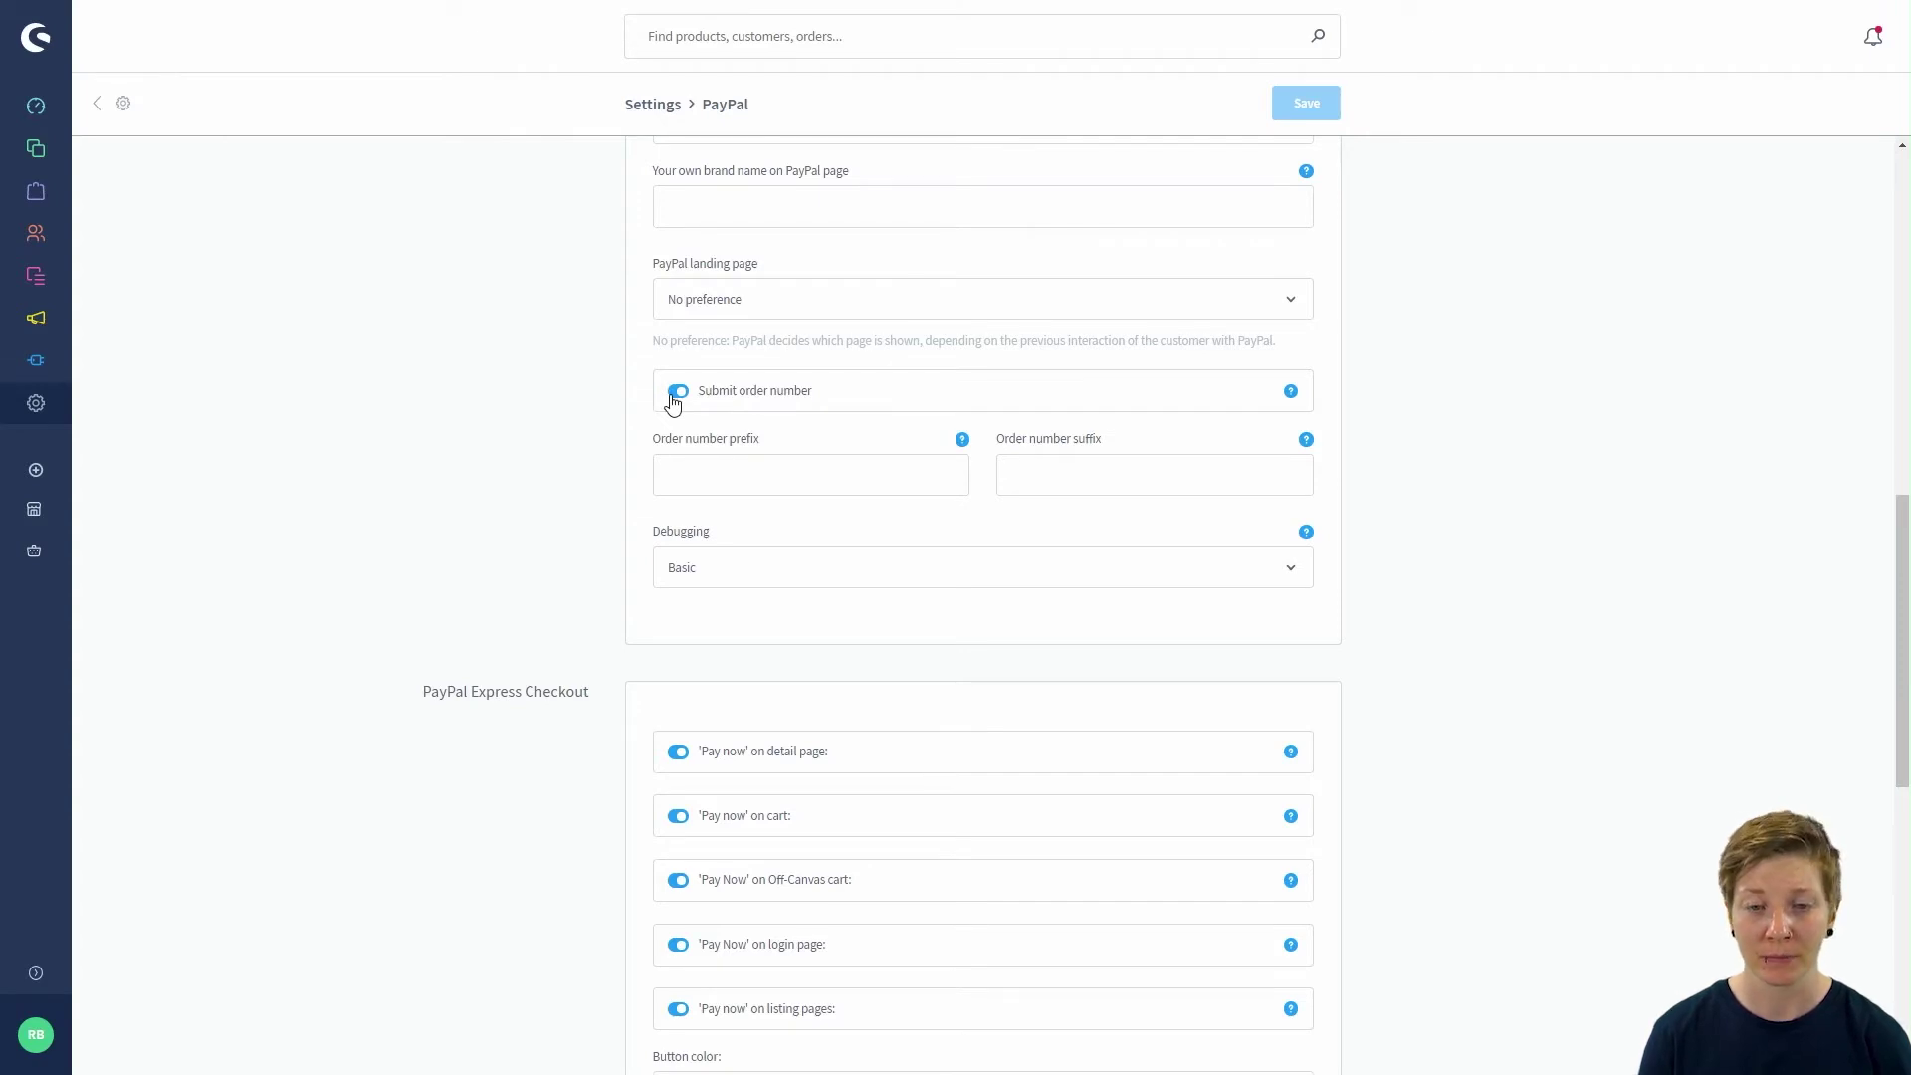
scroll(666, 388, down, 1)
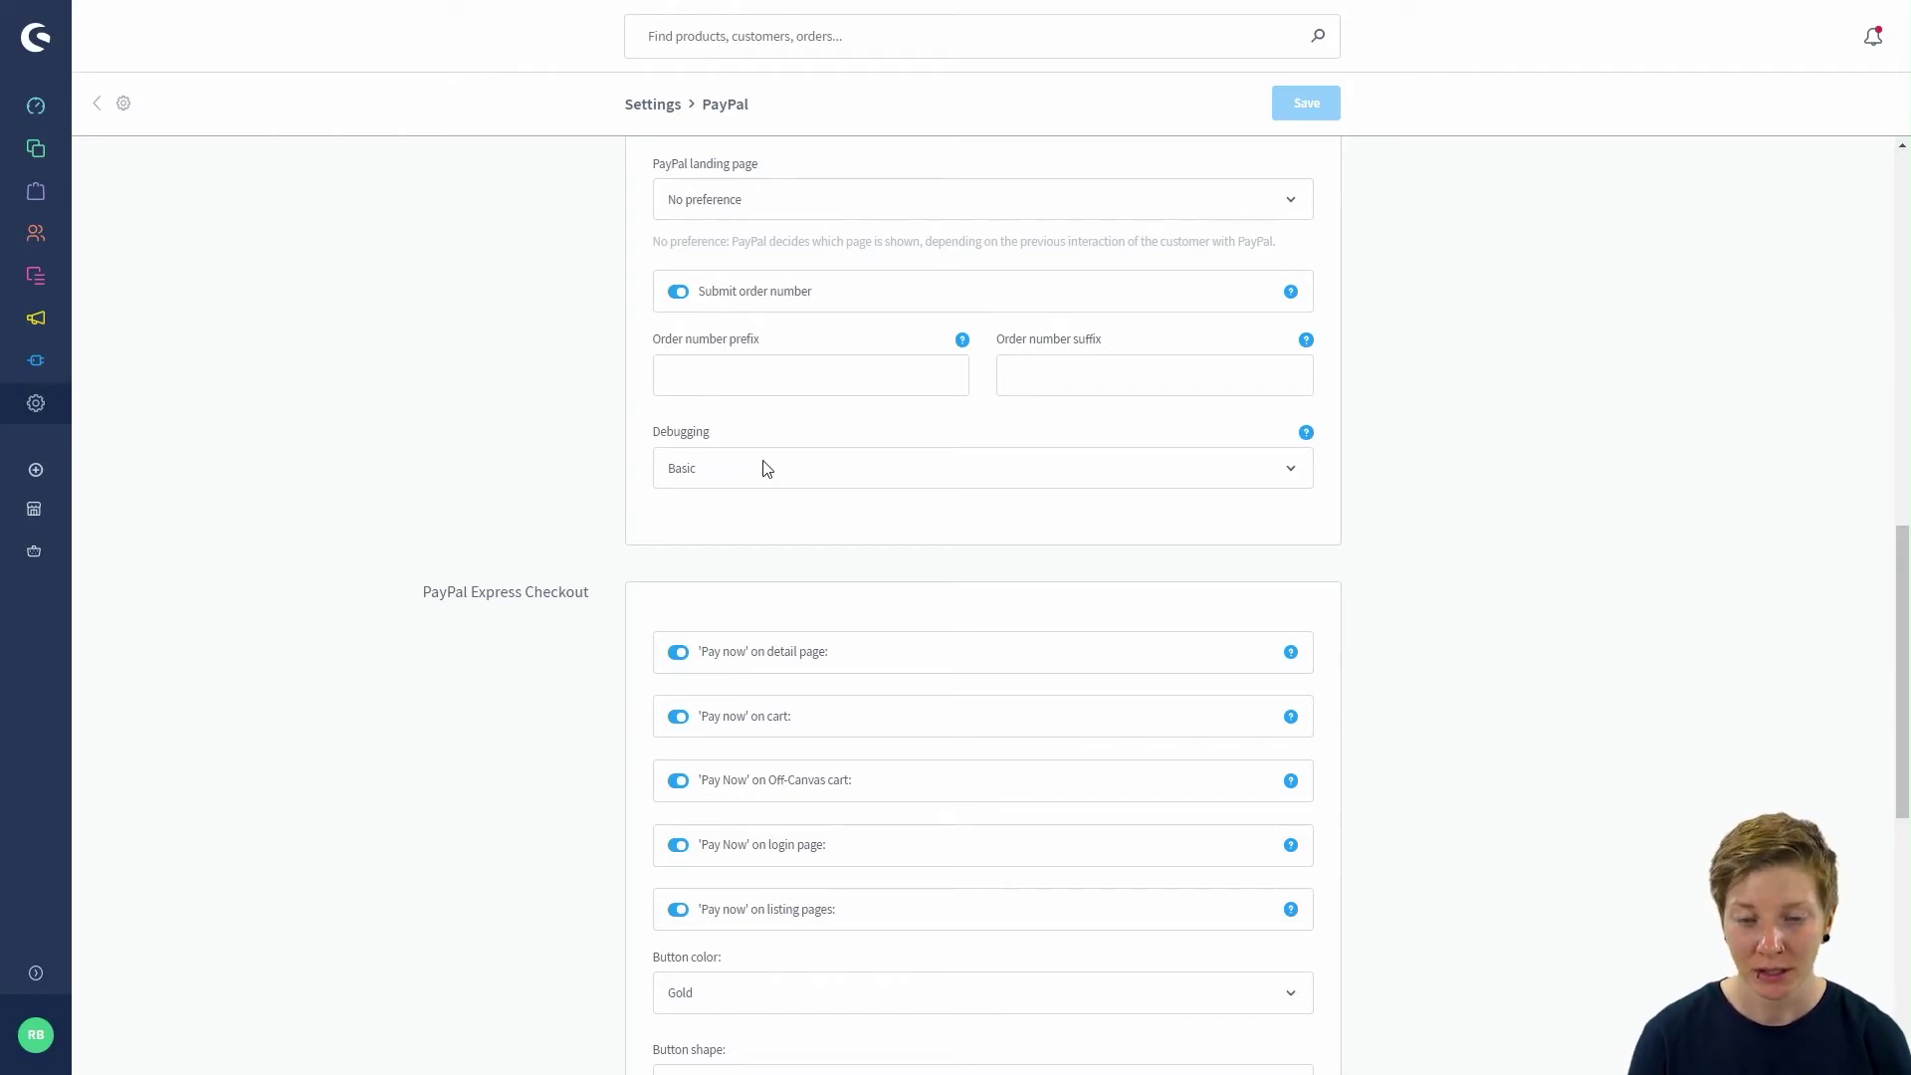
click(766, 468)
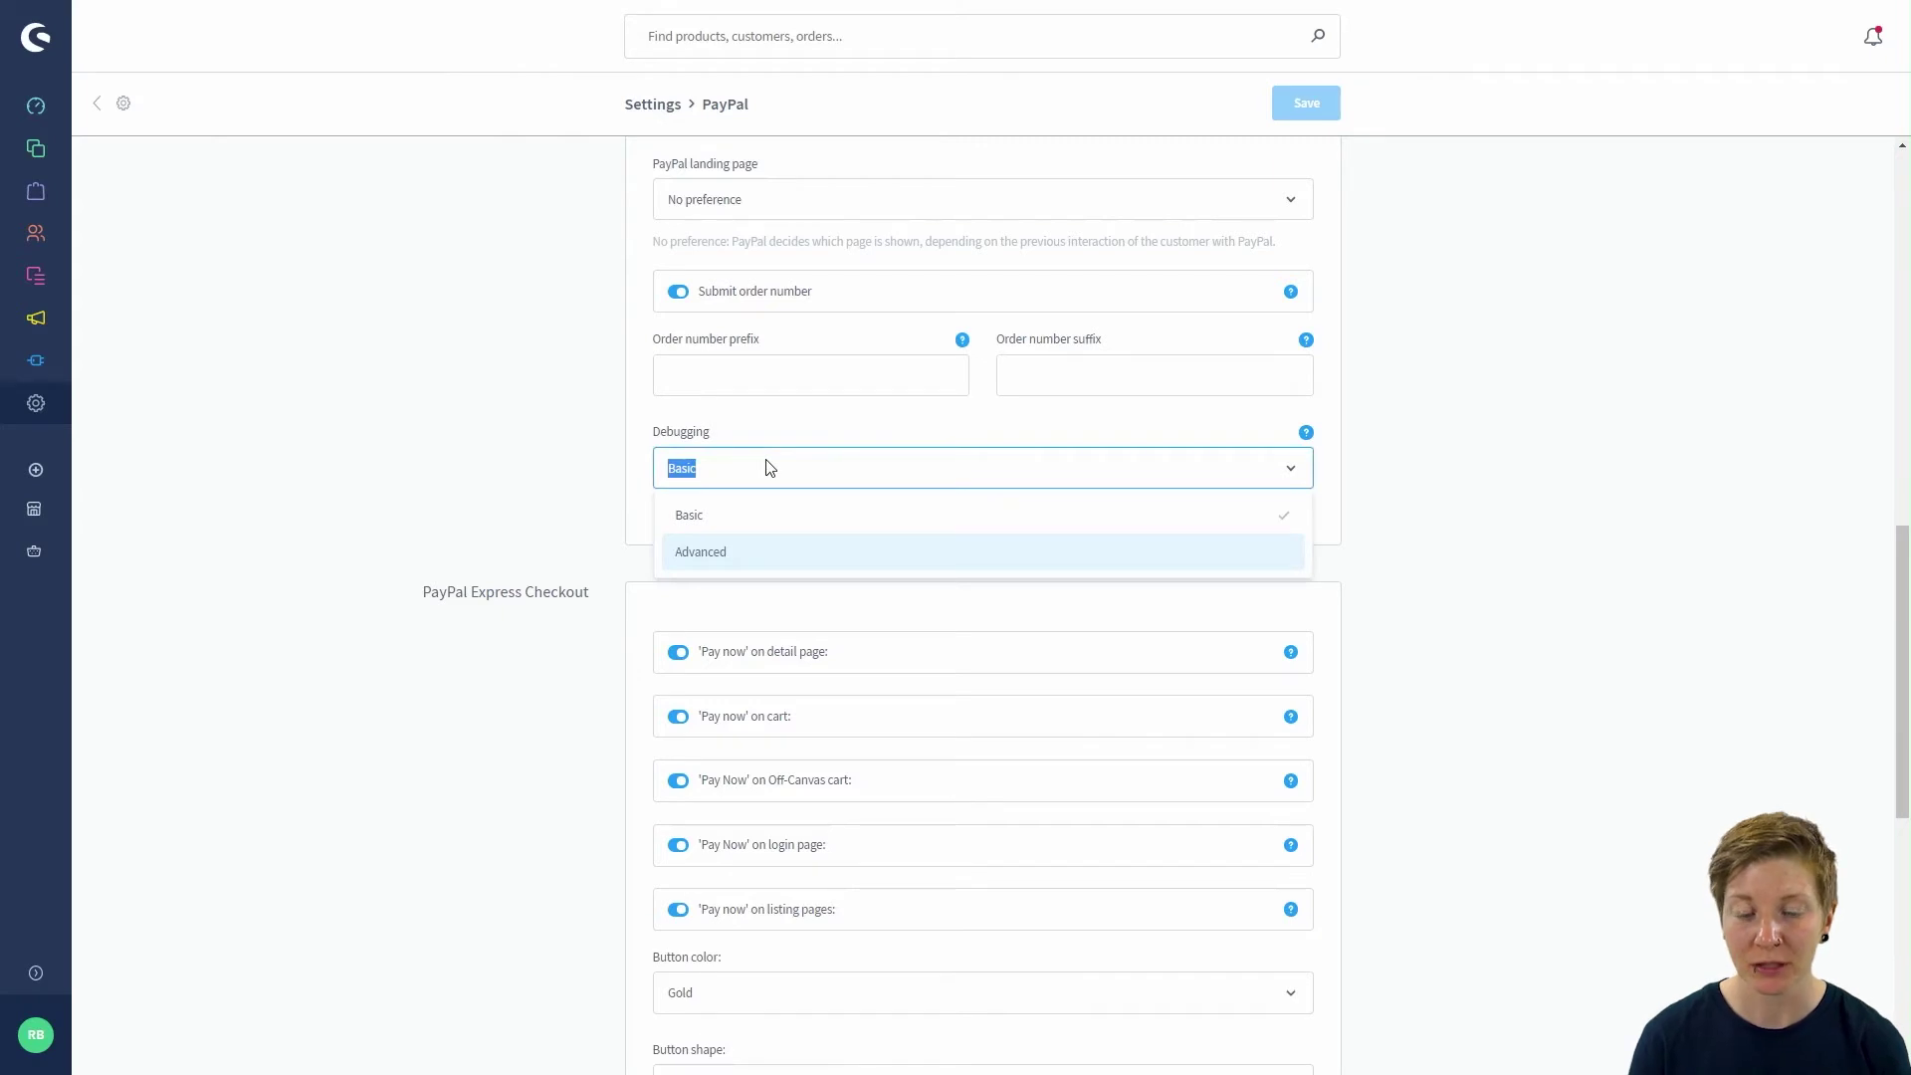
Leave debugging on Basic and review the Express Checkout, Installments and PayPal PLUS settings
scroll(567, 323, down, 2)
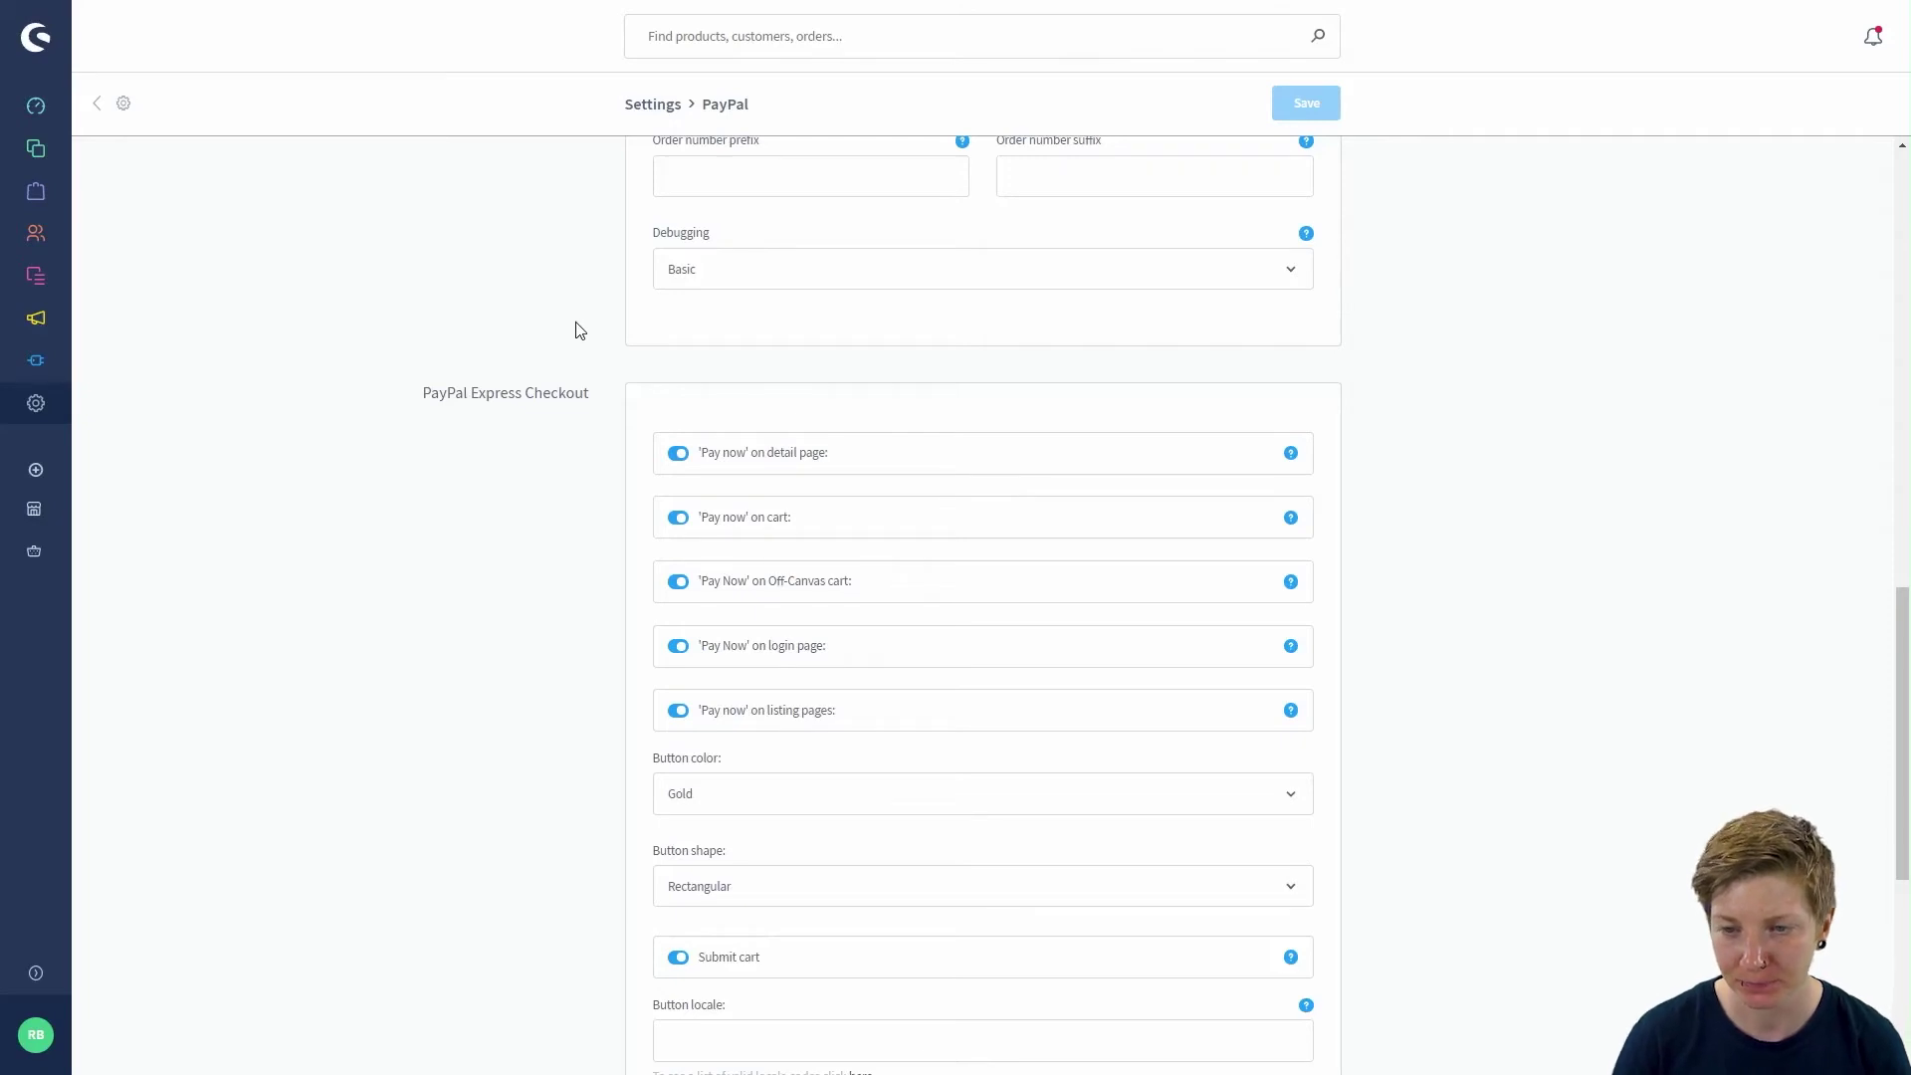
scroll(576, 329, down, 1)
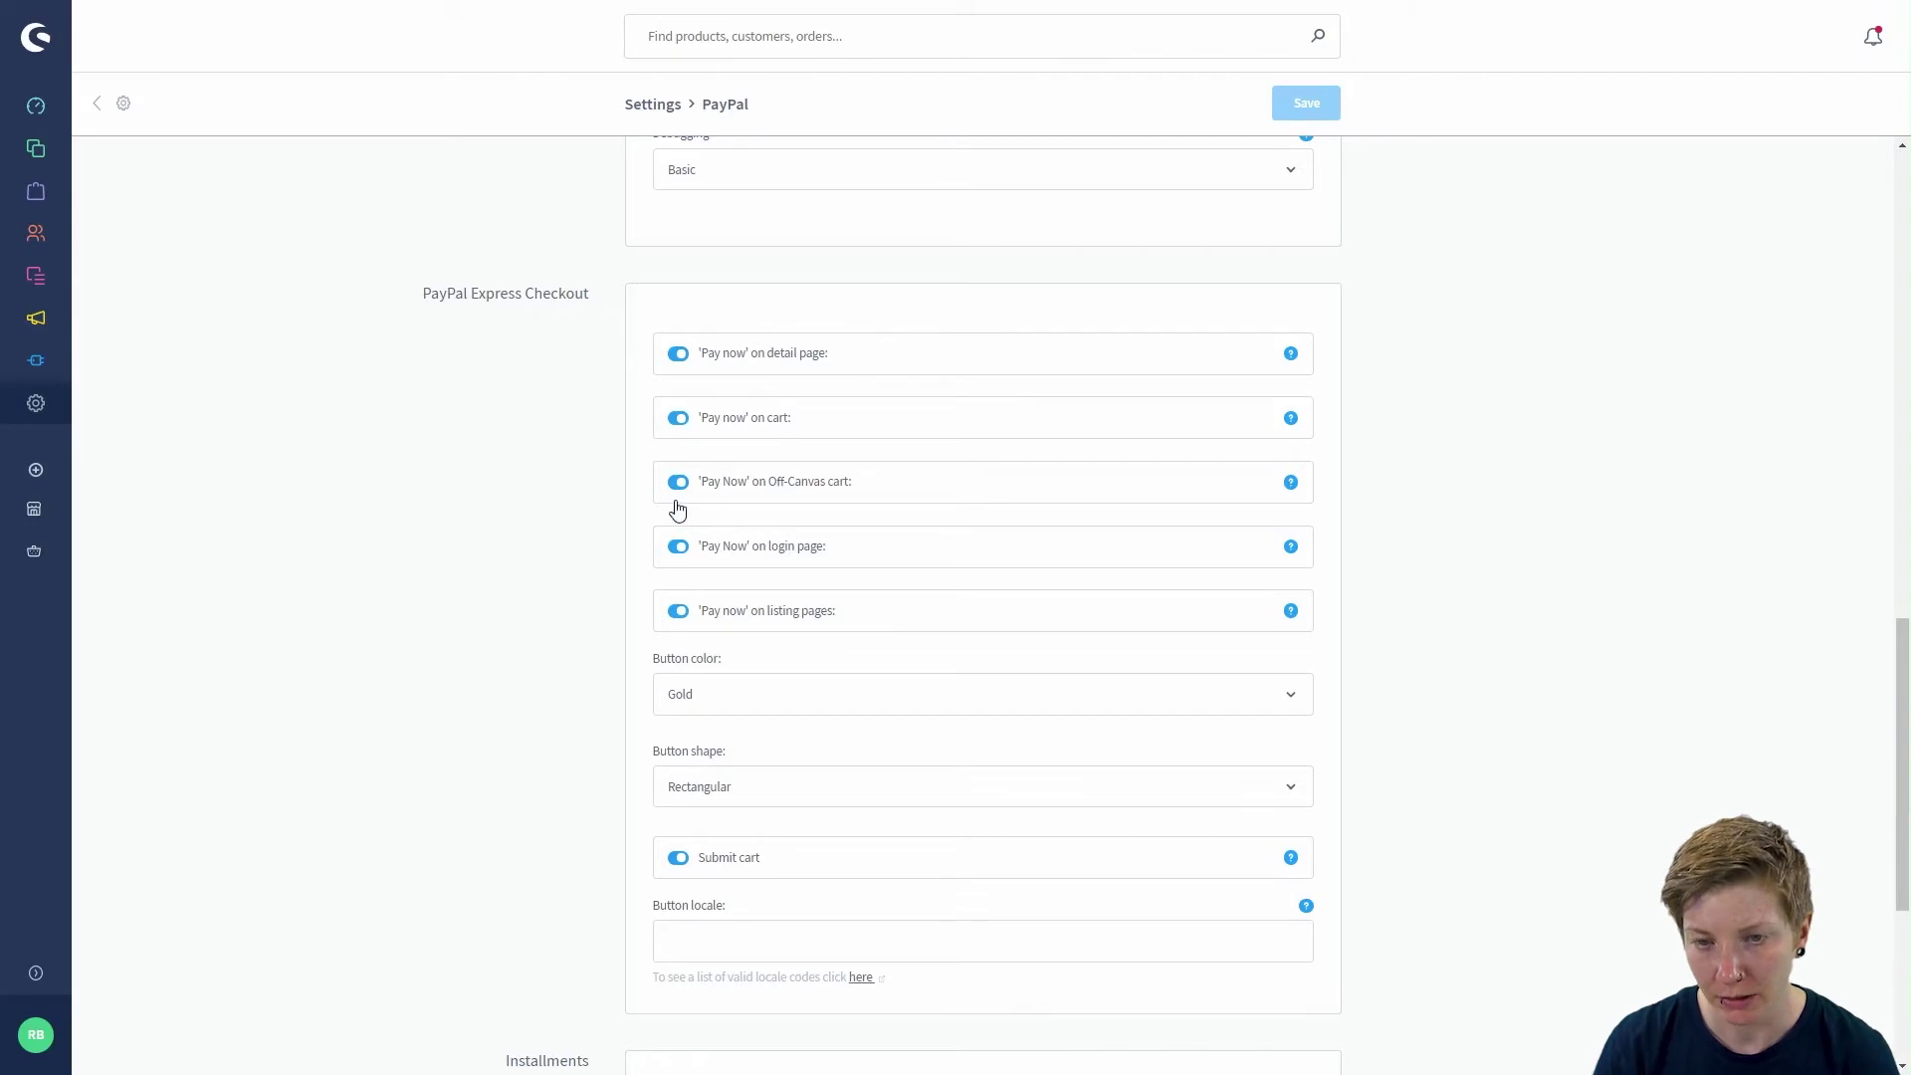
scroll(666, 606, down, 3)
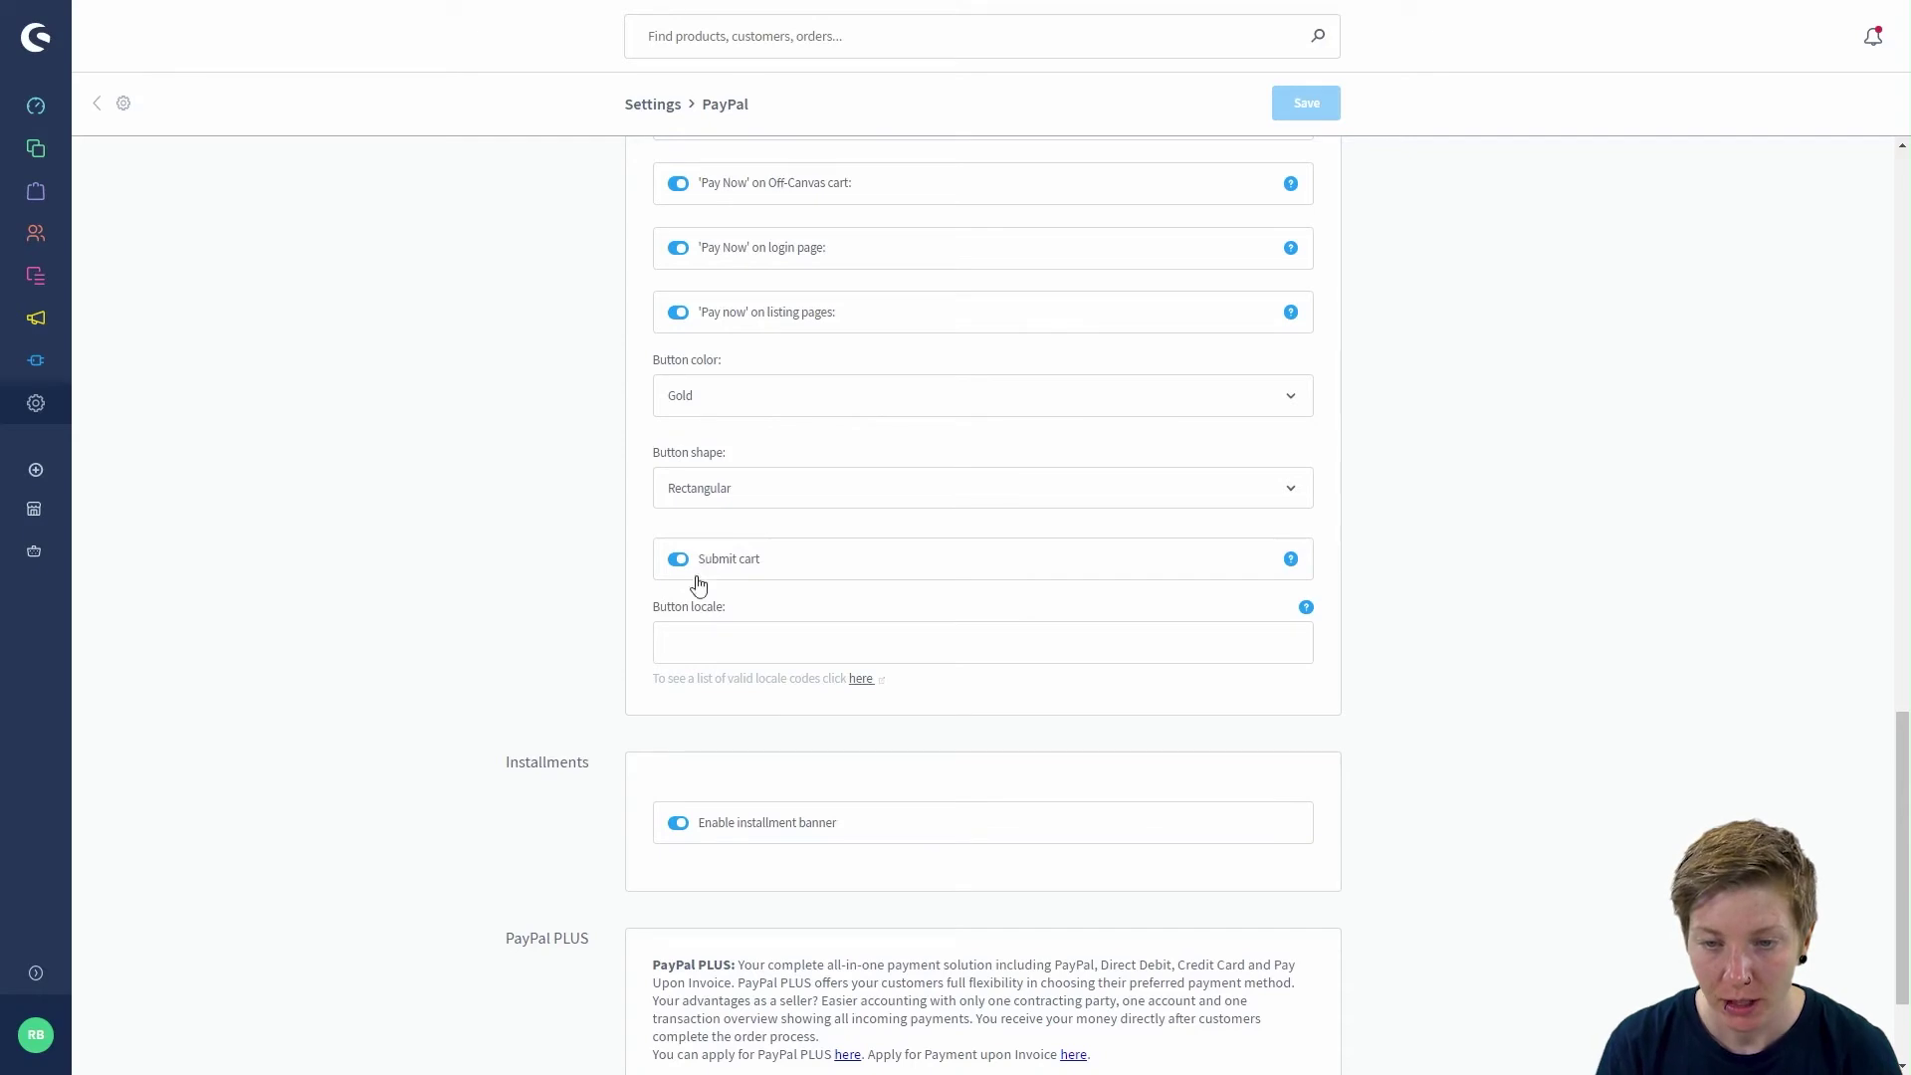
Review the remaining PayPal PLUS settings to finish the configuration check
scroll(699, 598, down, 1)
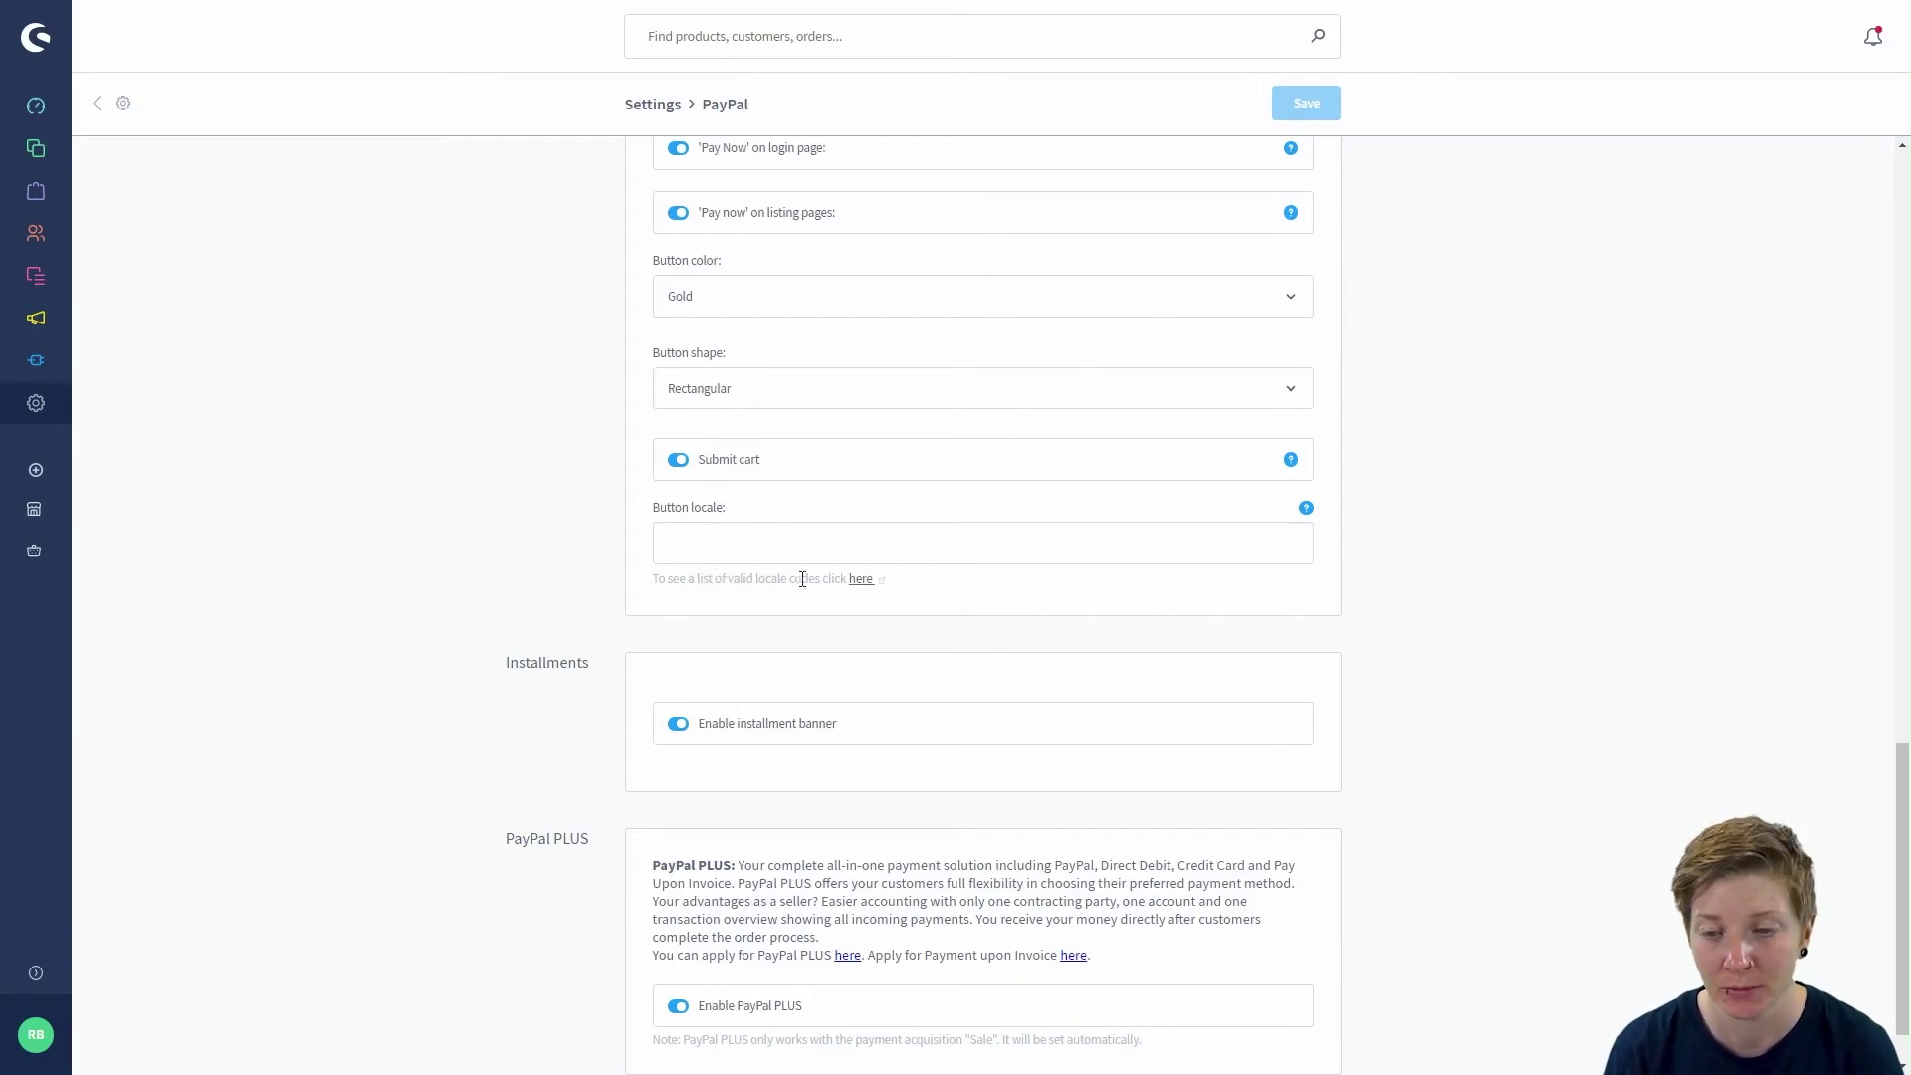
scroll(652, 607, down, 1)
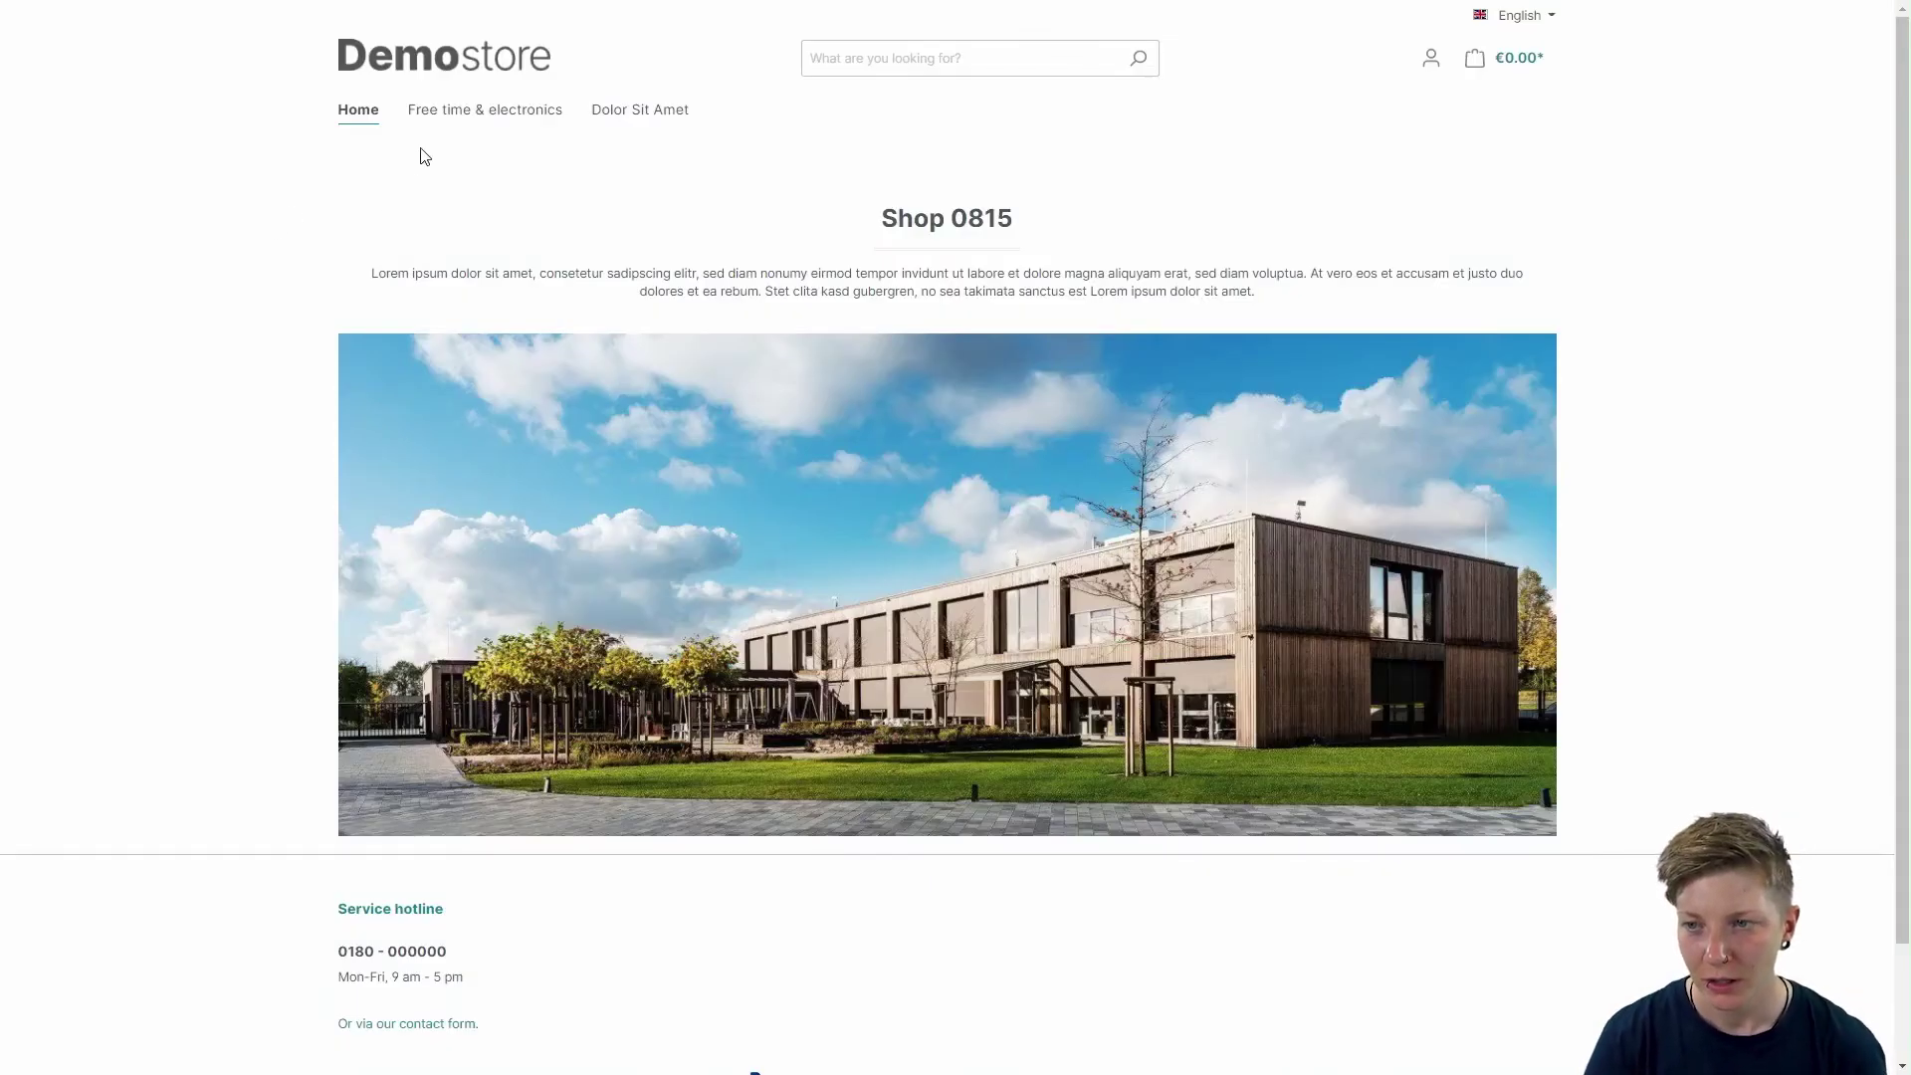
Browse the Free time & electronics listing showing 'Direkt zu PayPal' buttons
click(443, 120)
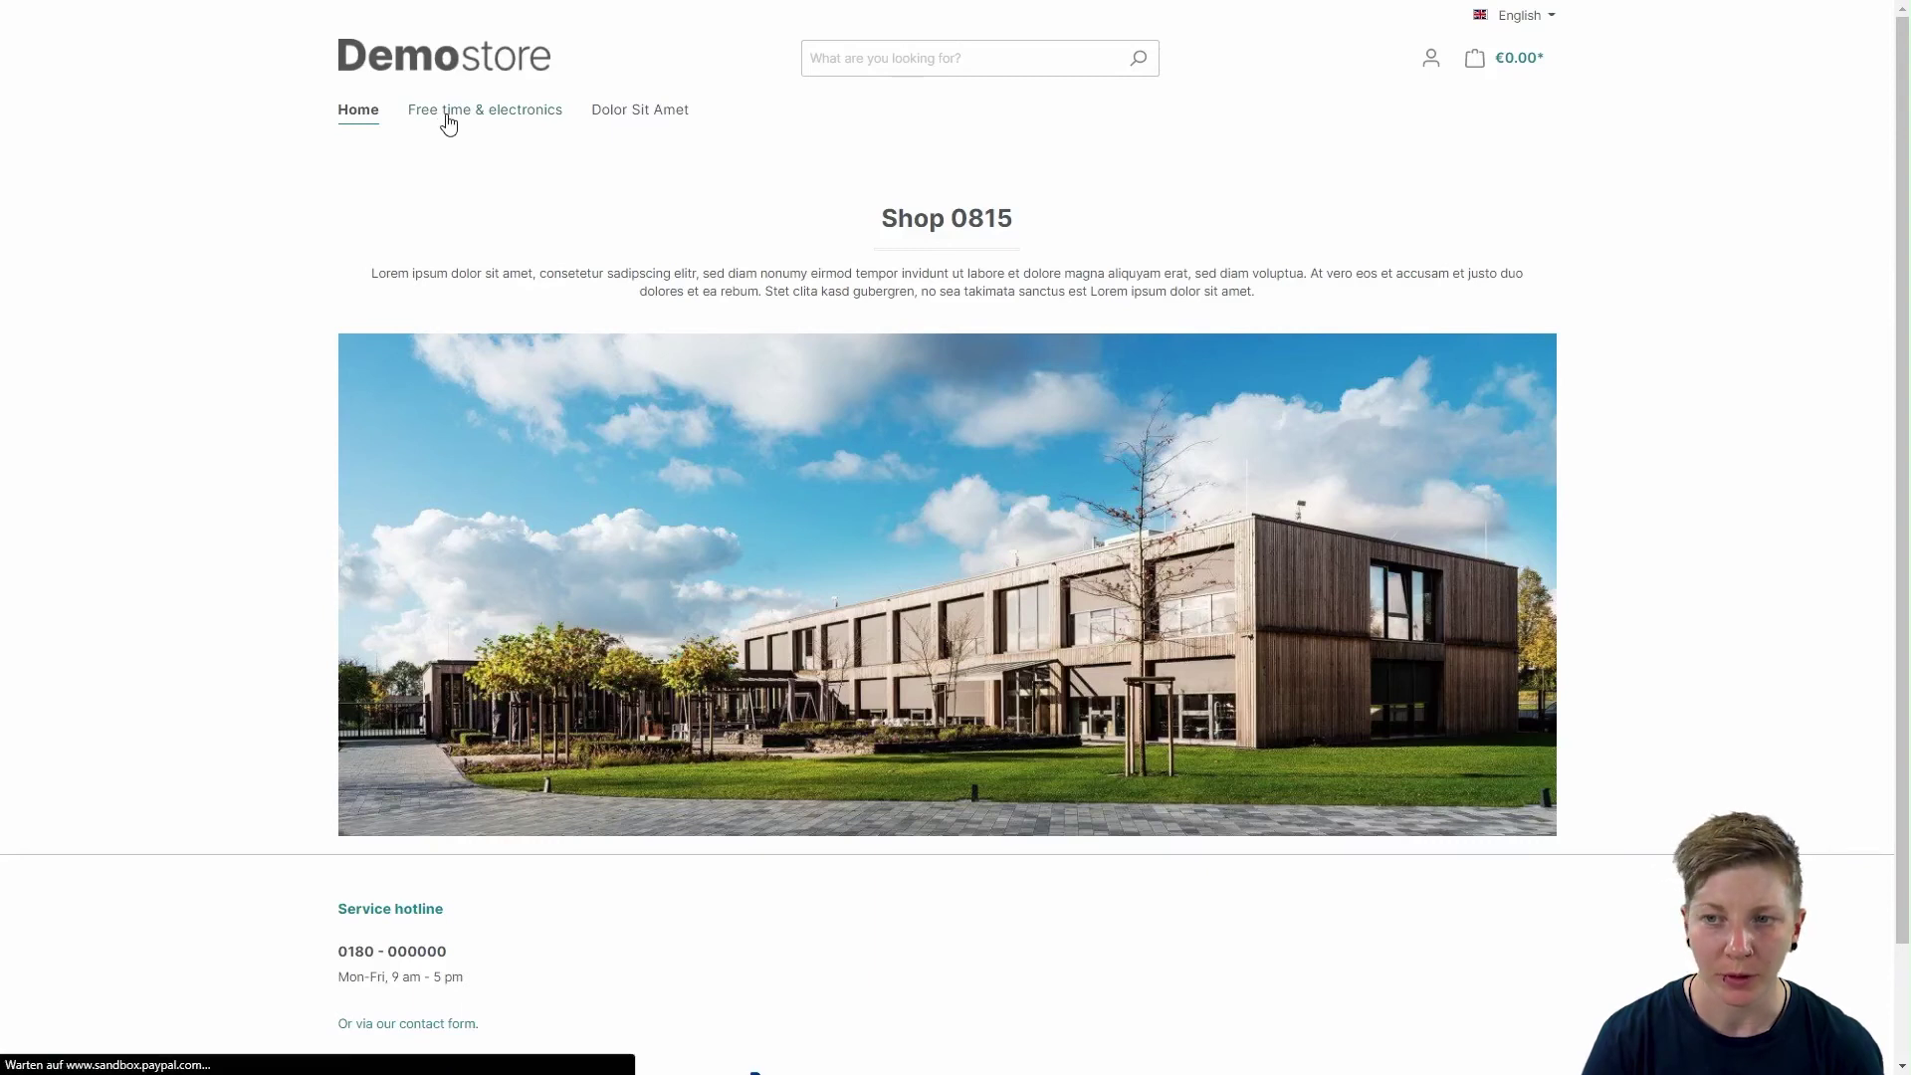
scroll(179, 358, down, 1)
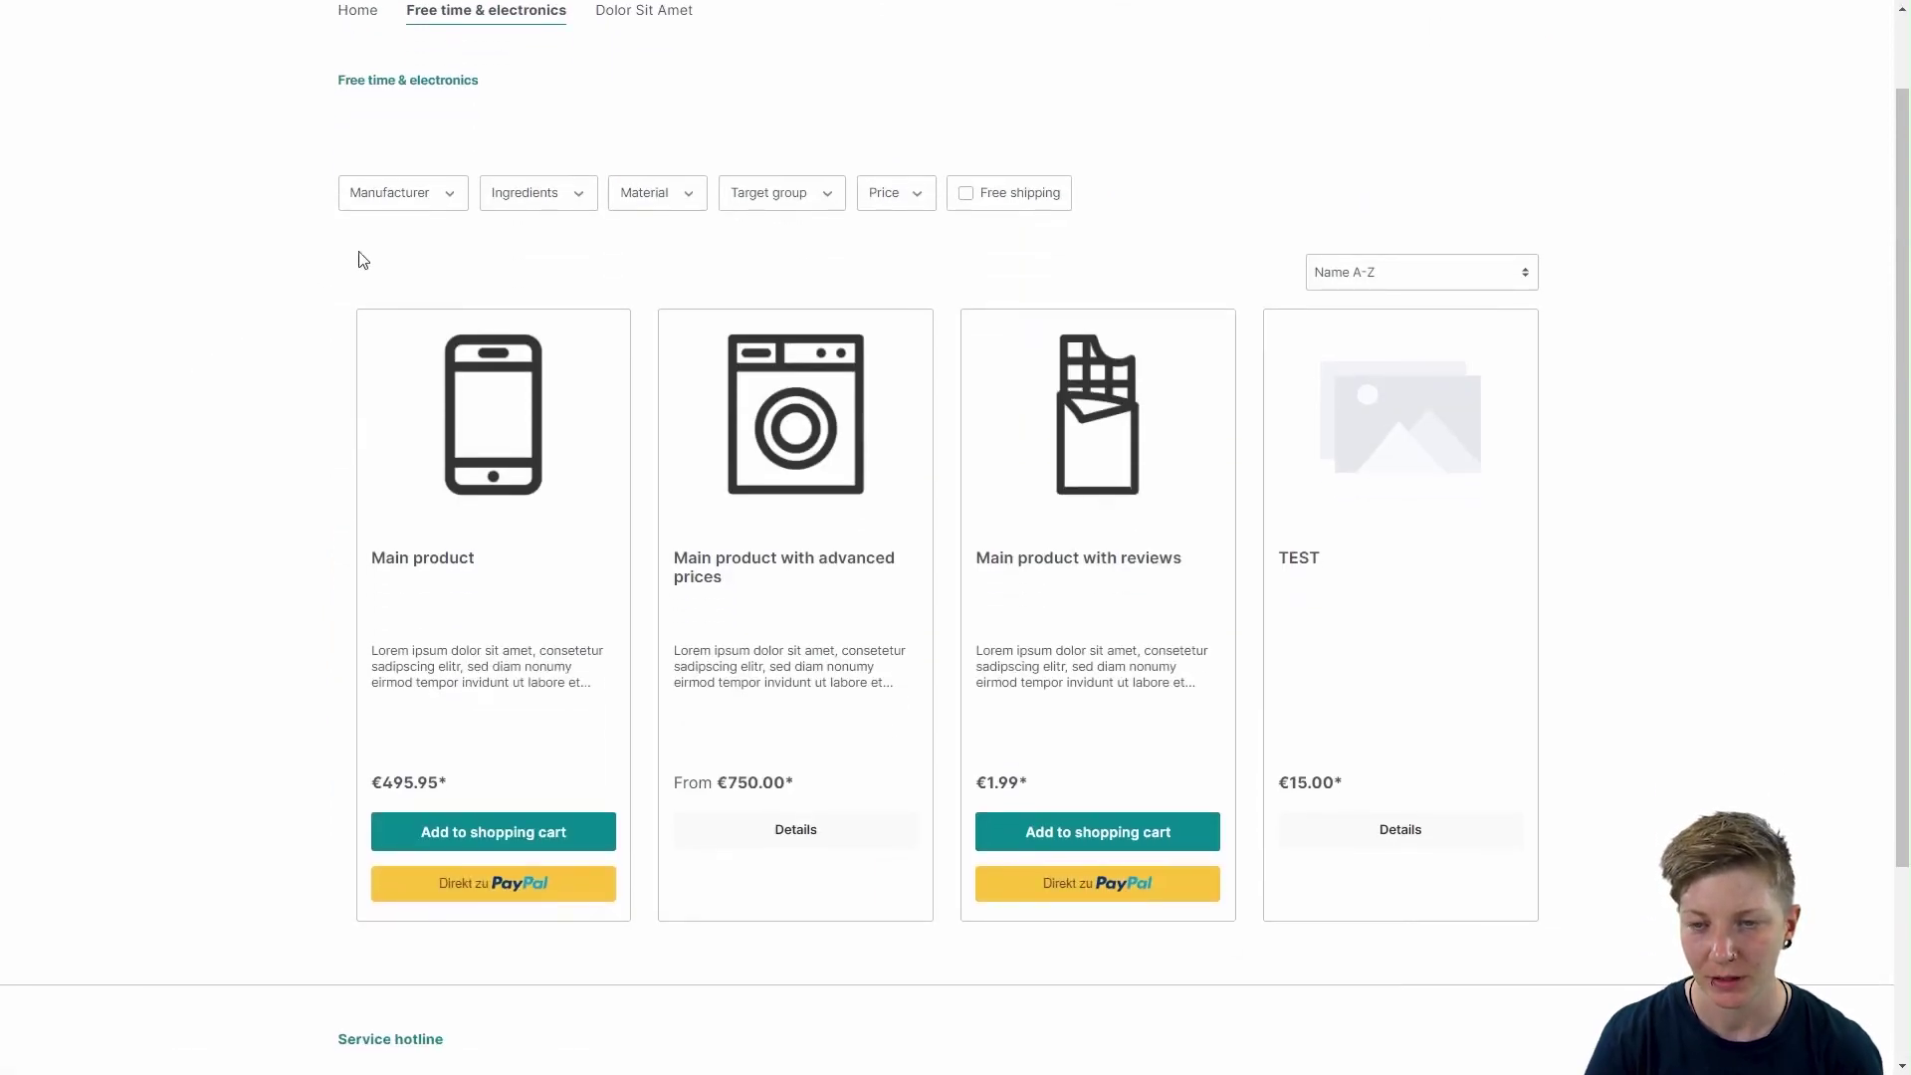
scroll(458, 269, down, 1)
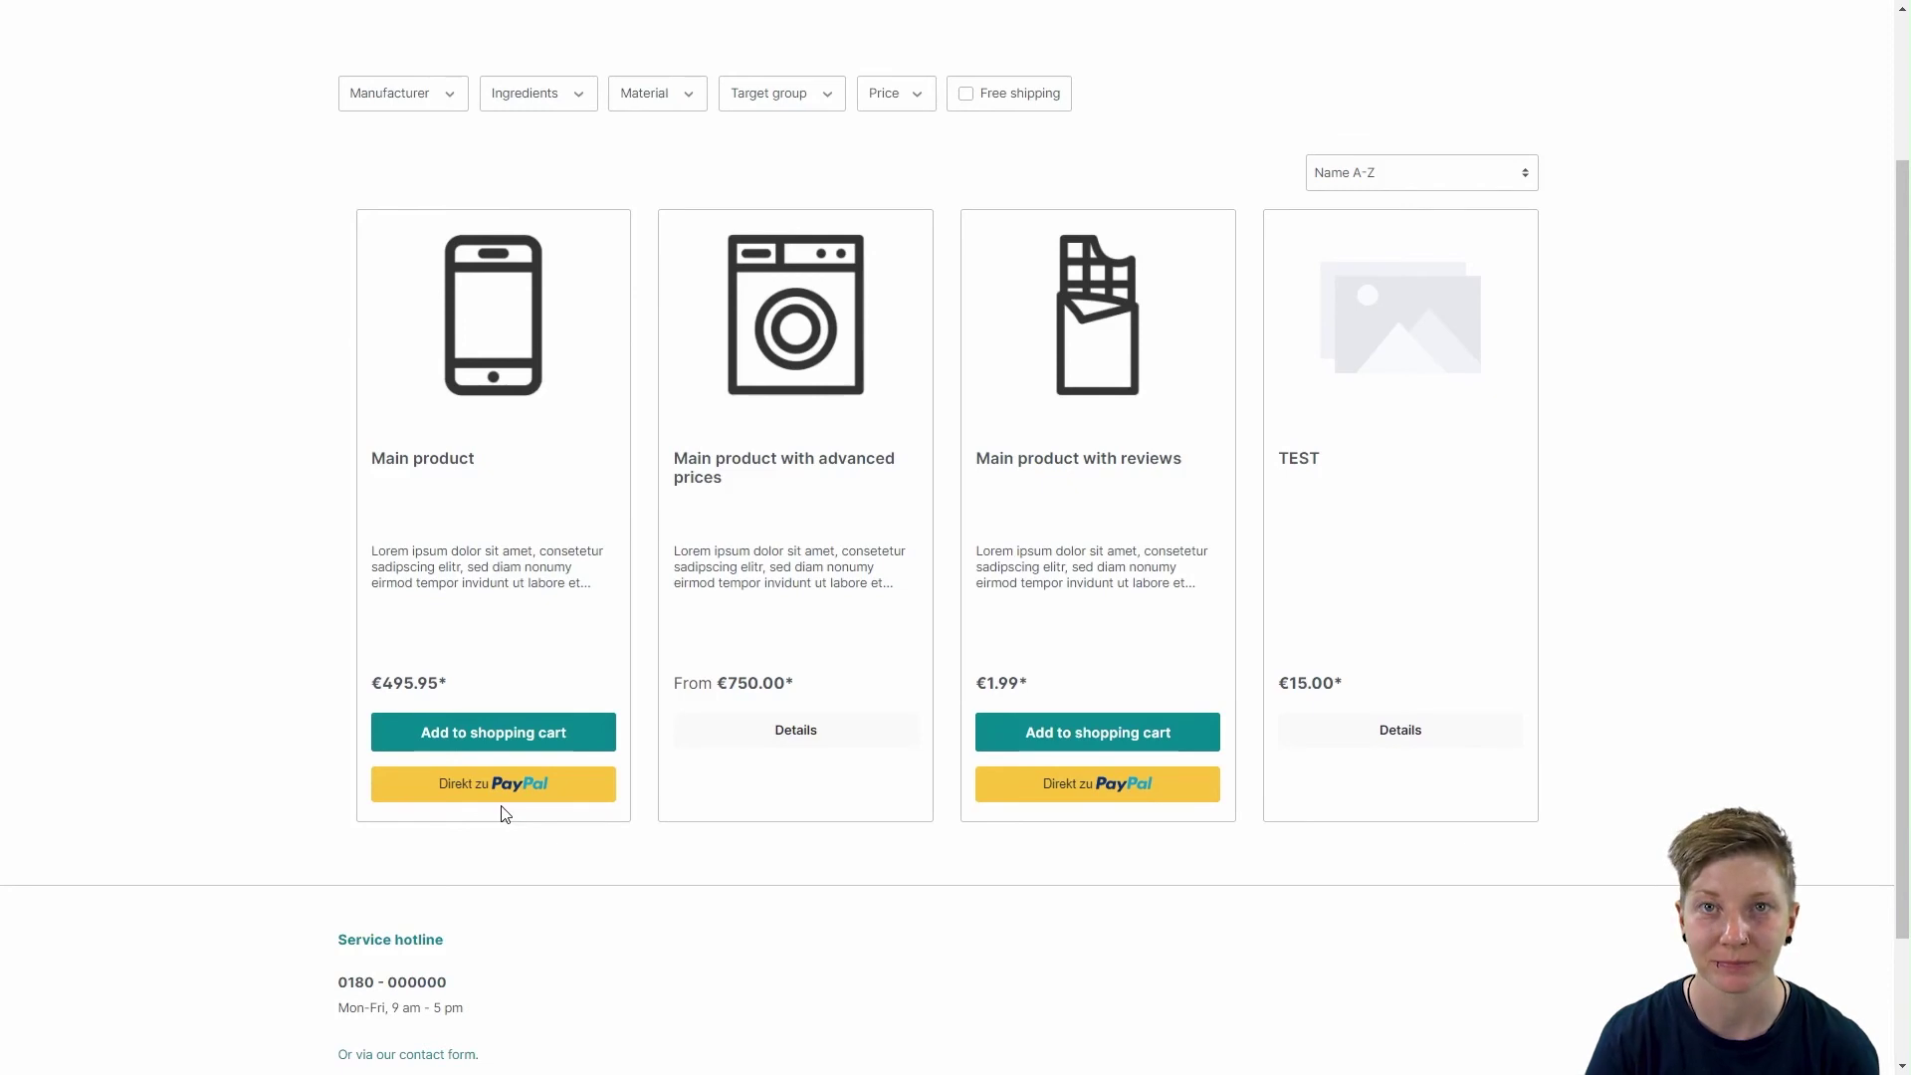
Open the Main product page (€495.95) and view its PayPal installment rate details
click(511, 354)
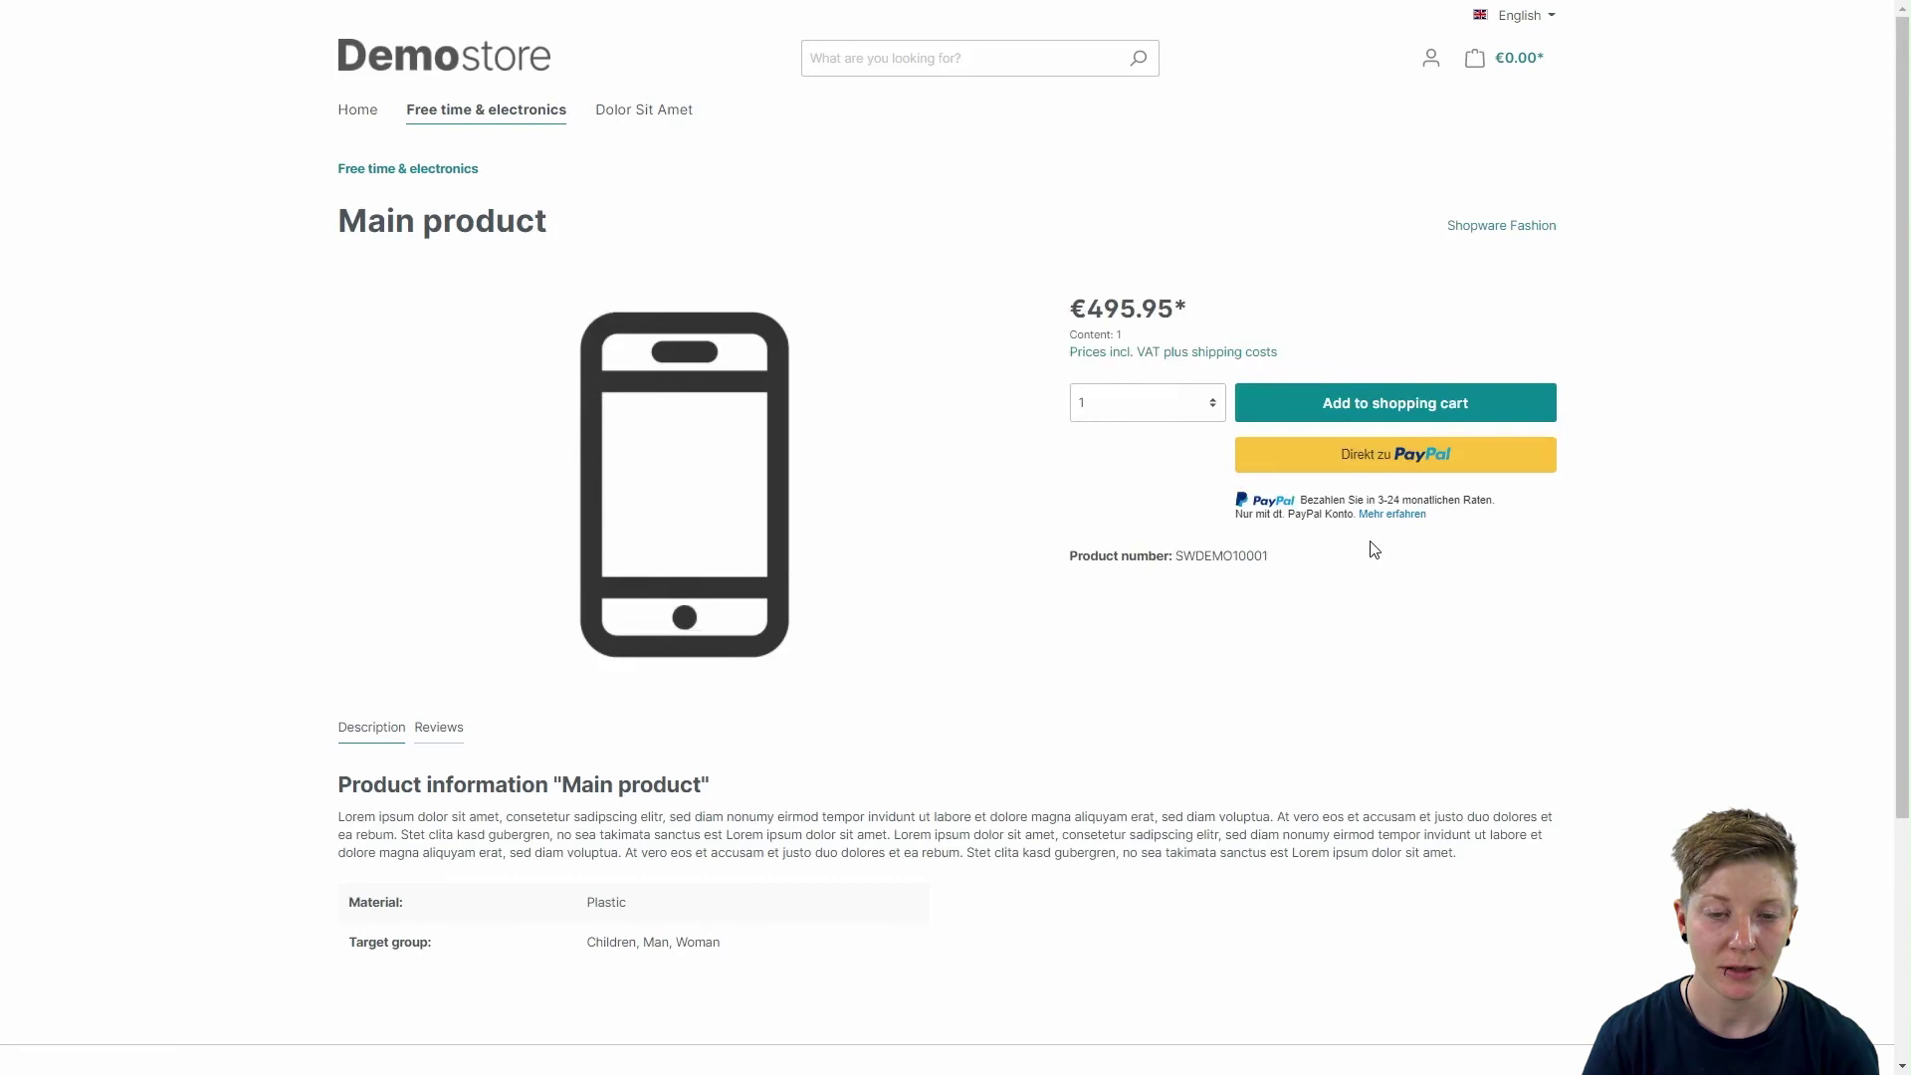
click(1296, 510)
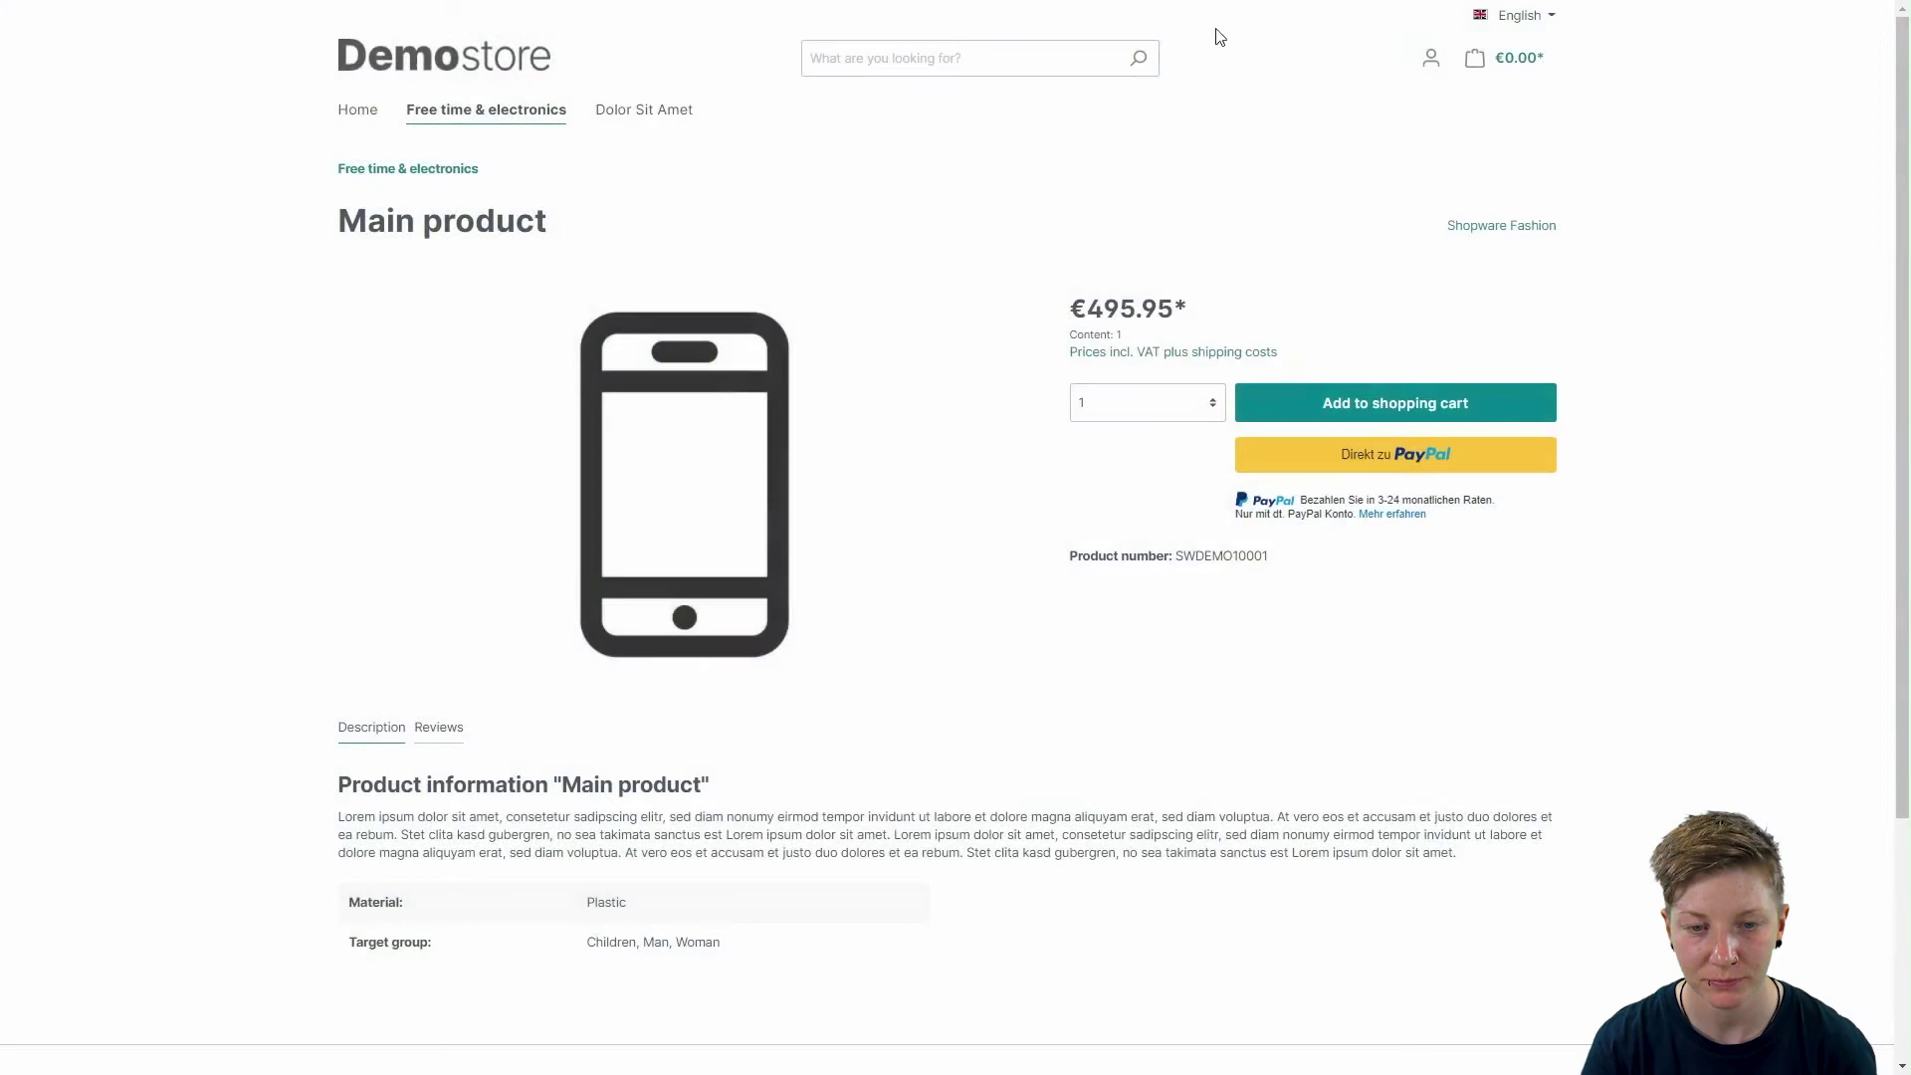
Add Main product to the cart, log in at checkout, and review the €1,487.85 PayPal order
click(1334, 406)
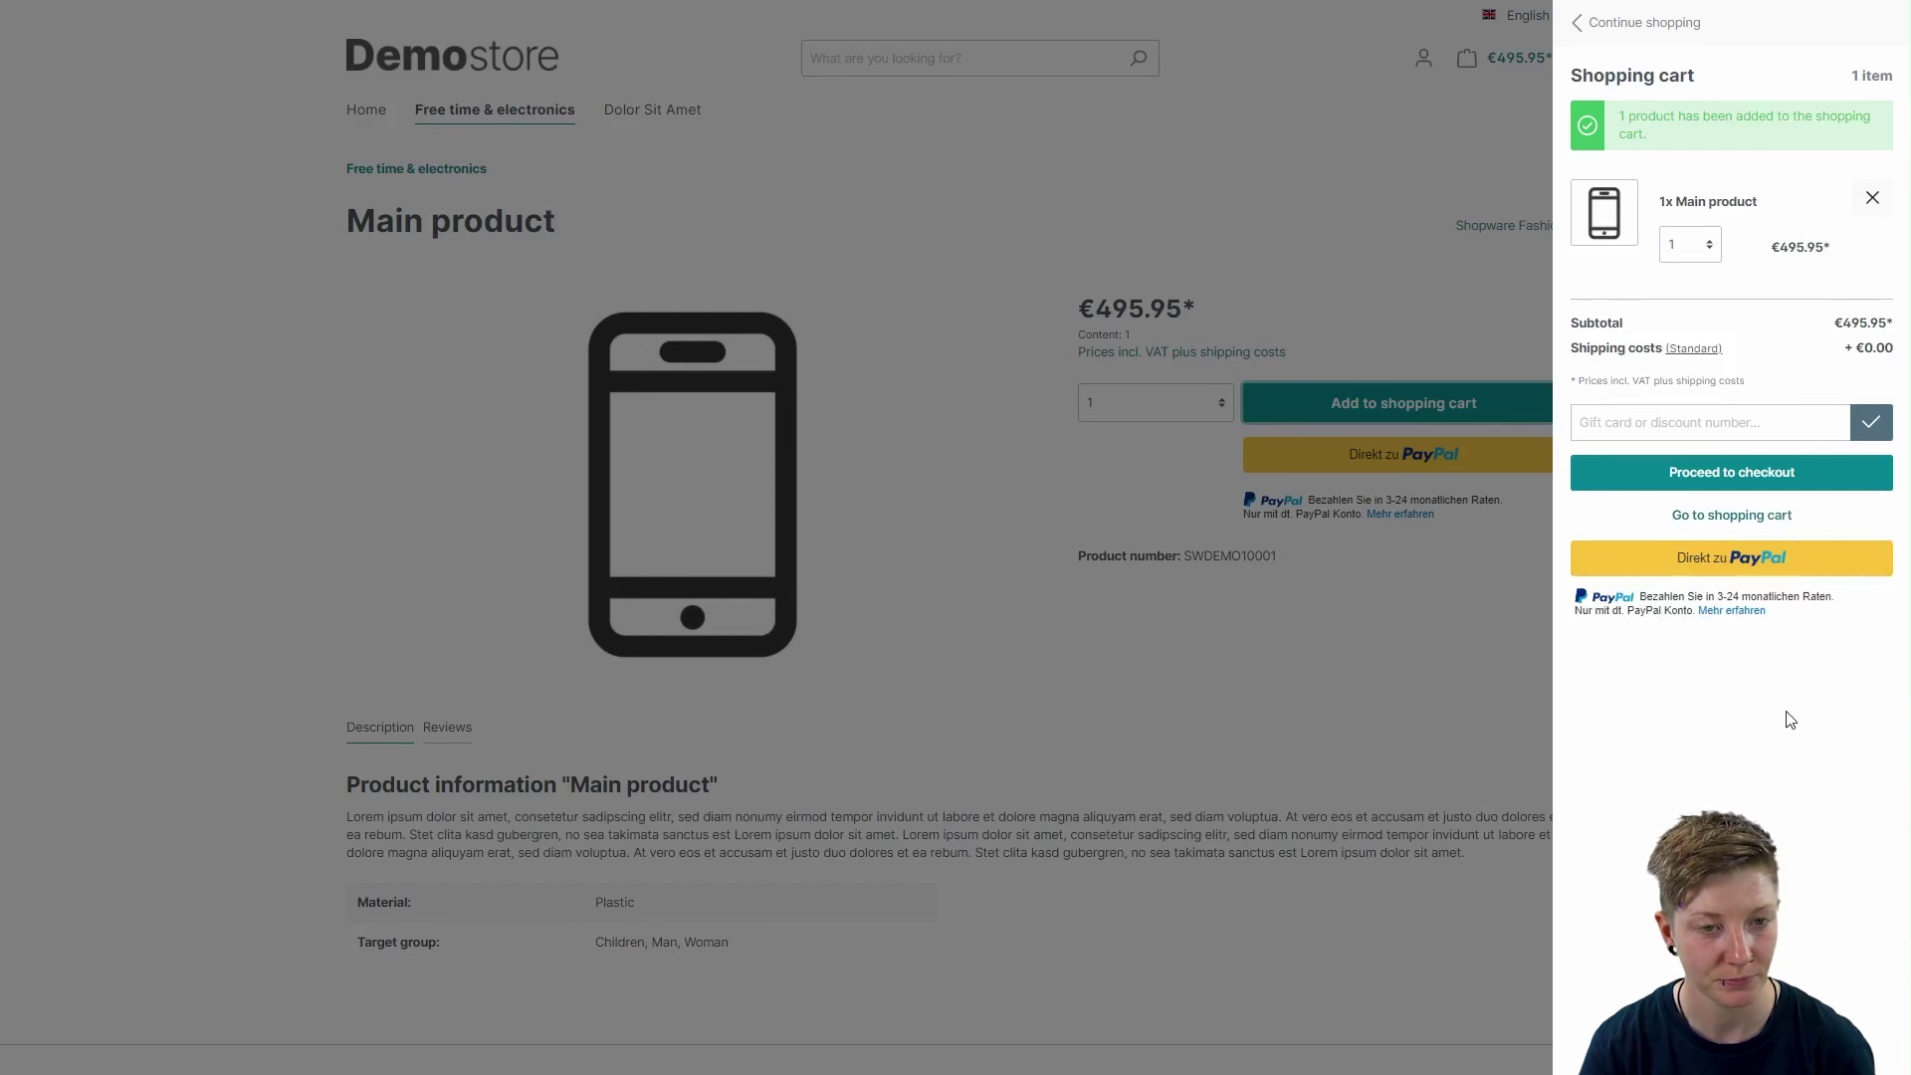
click(1703, 476)
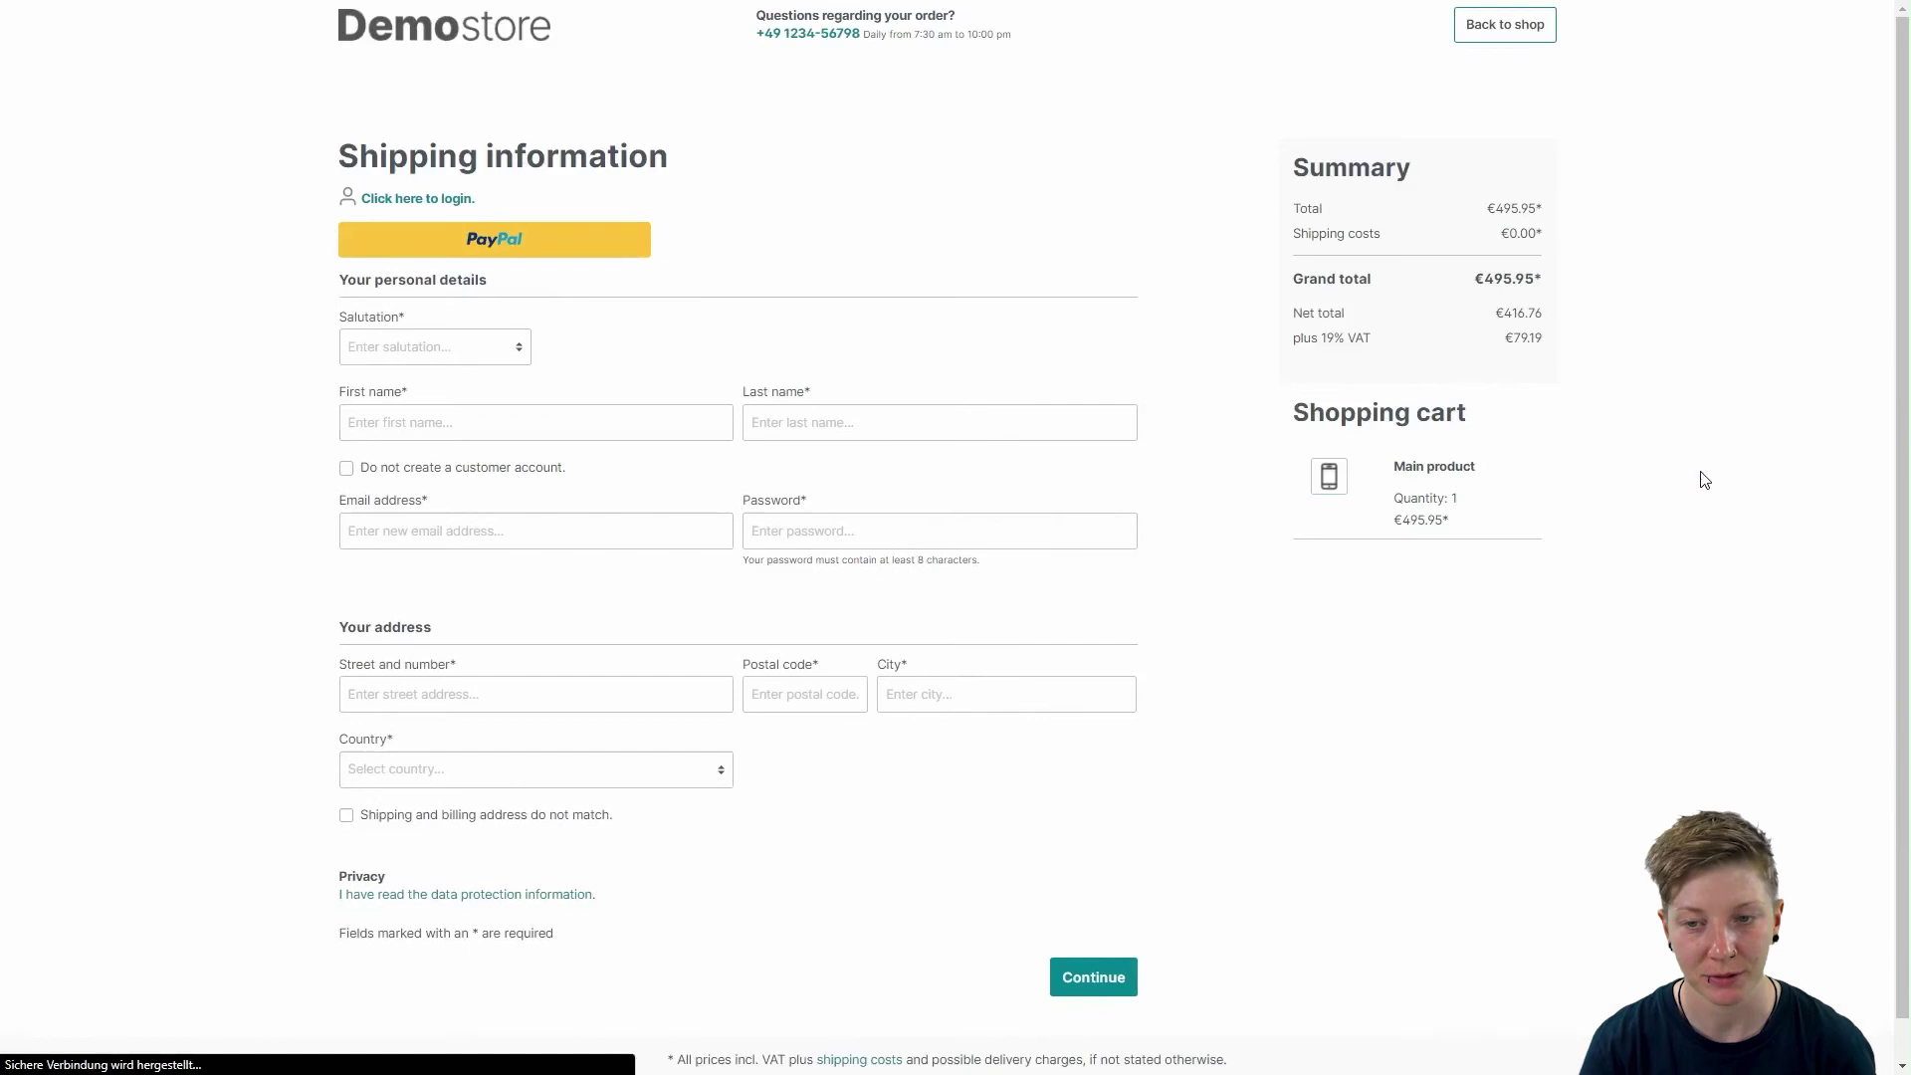
click(418, 199)
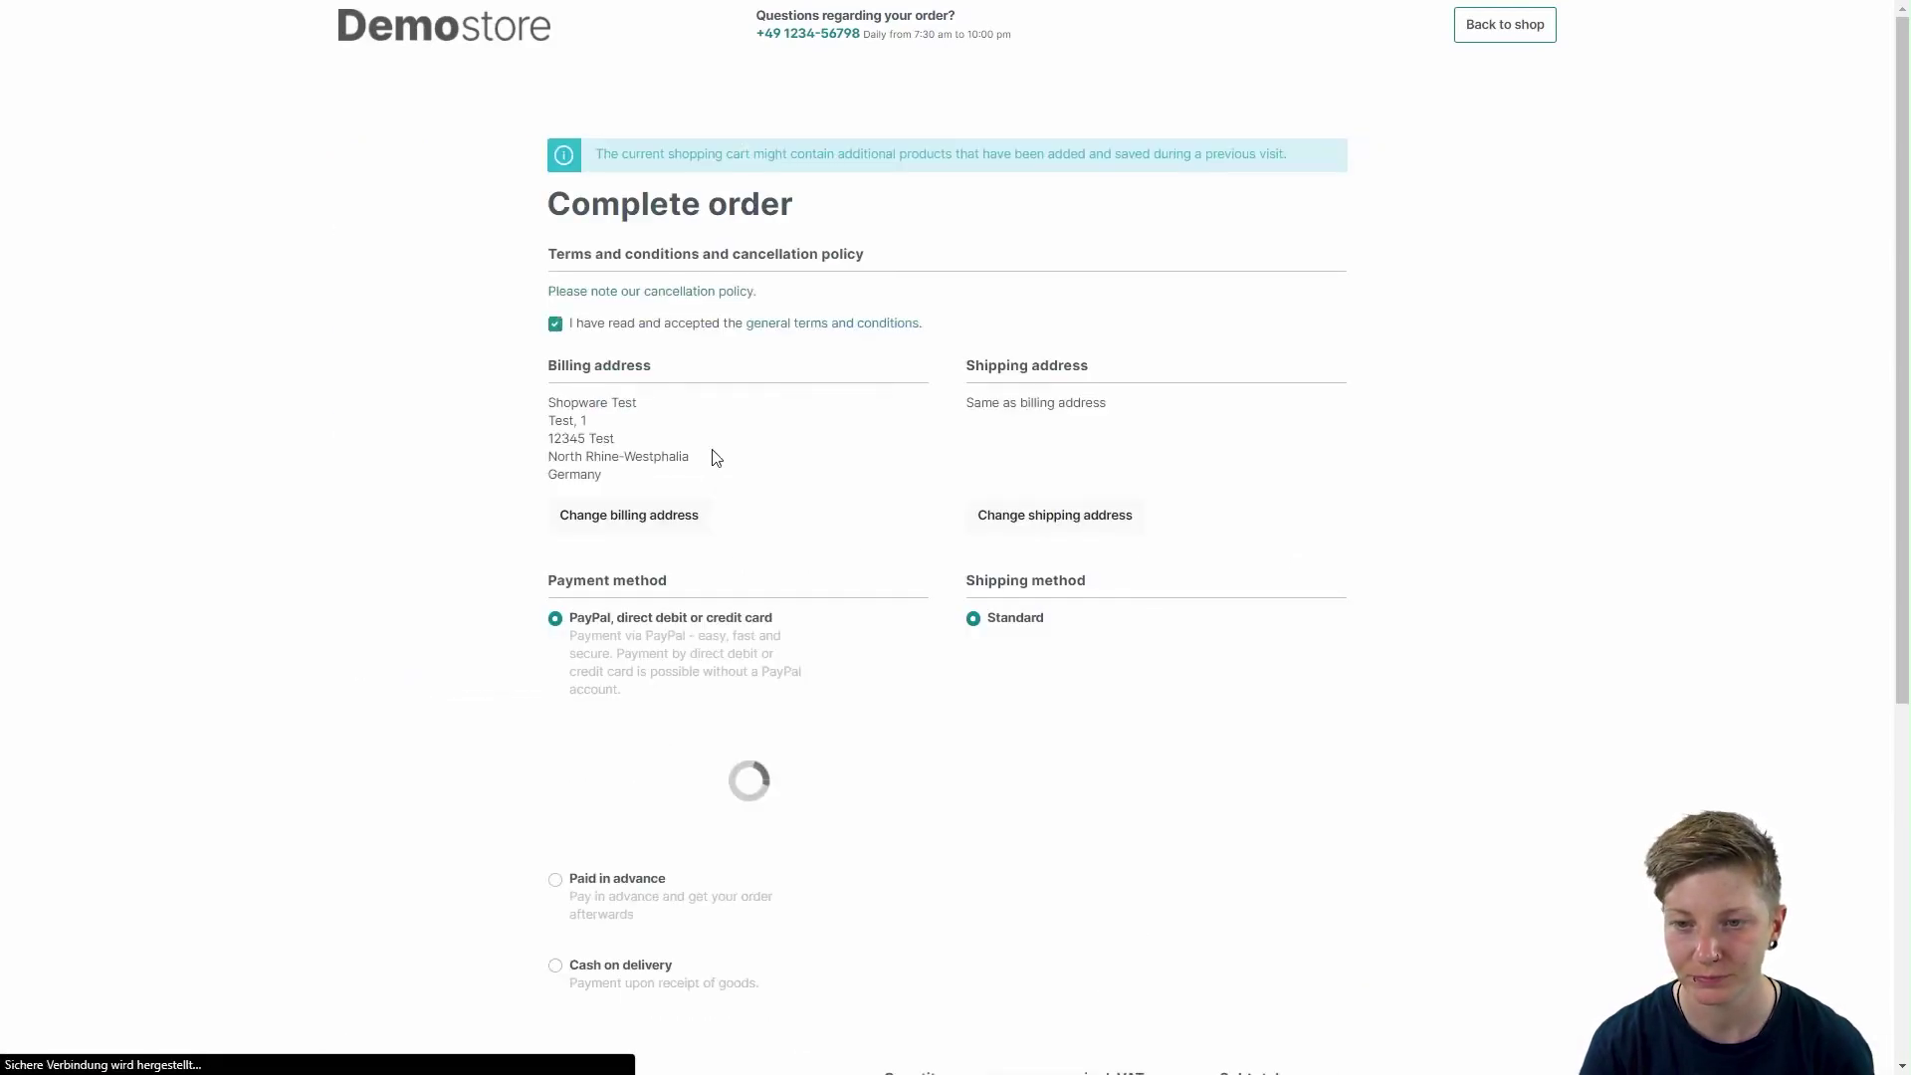
scroll(836, 450, down, 2)
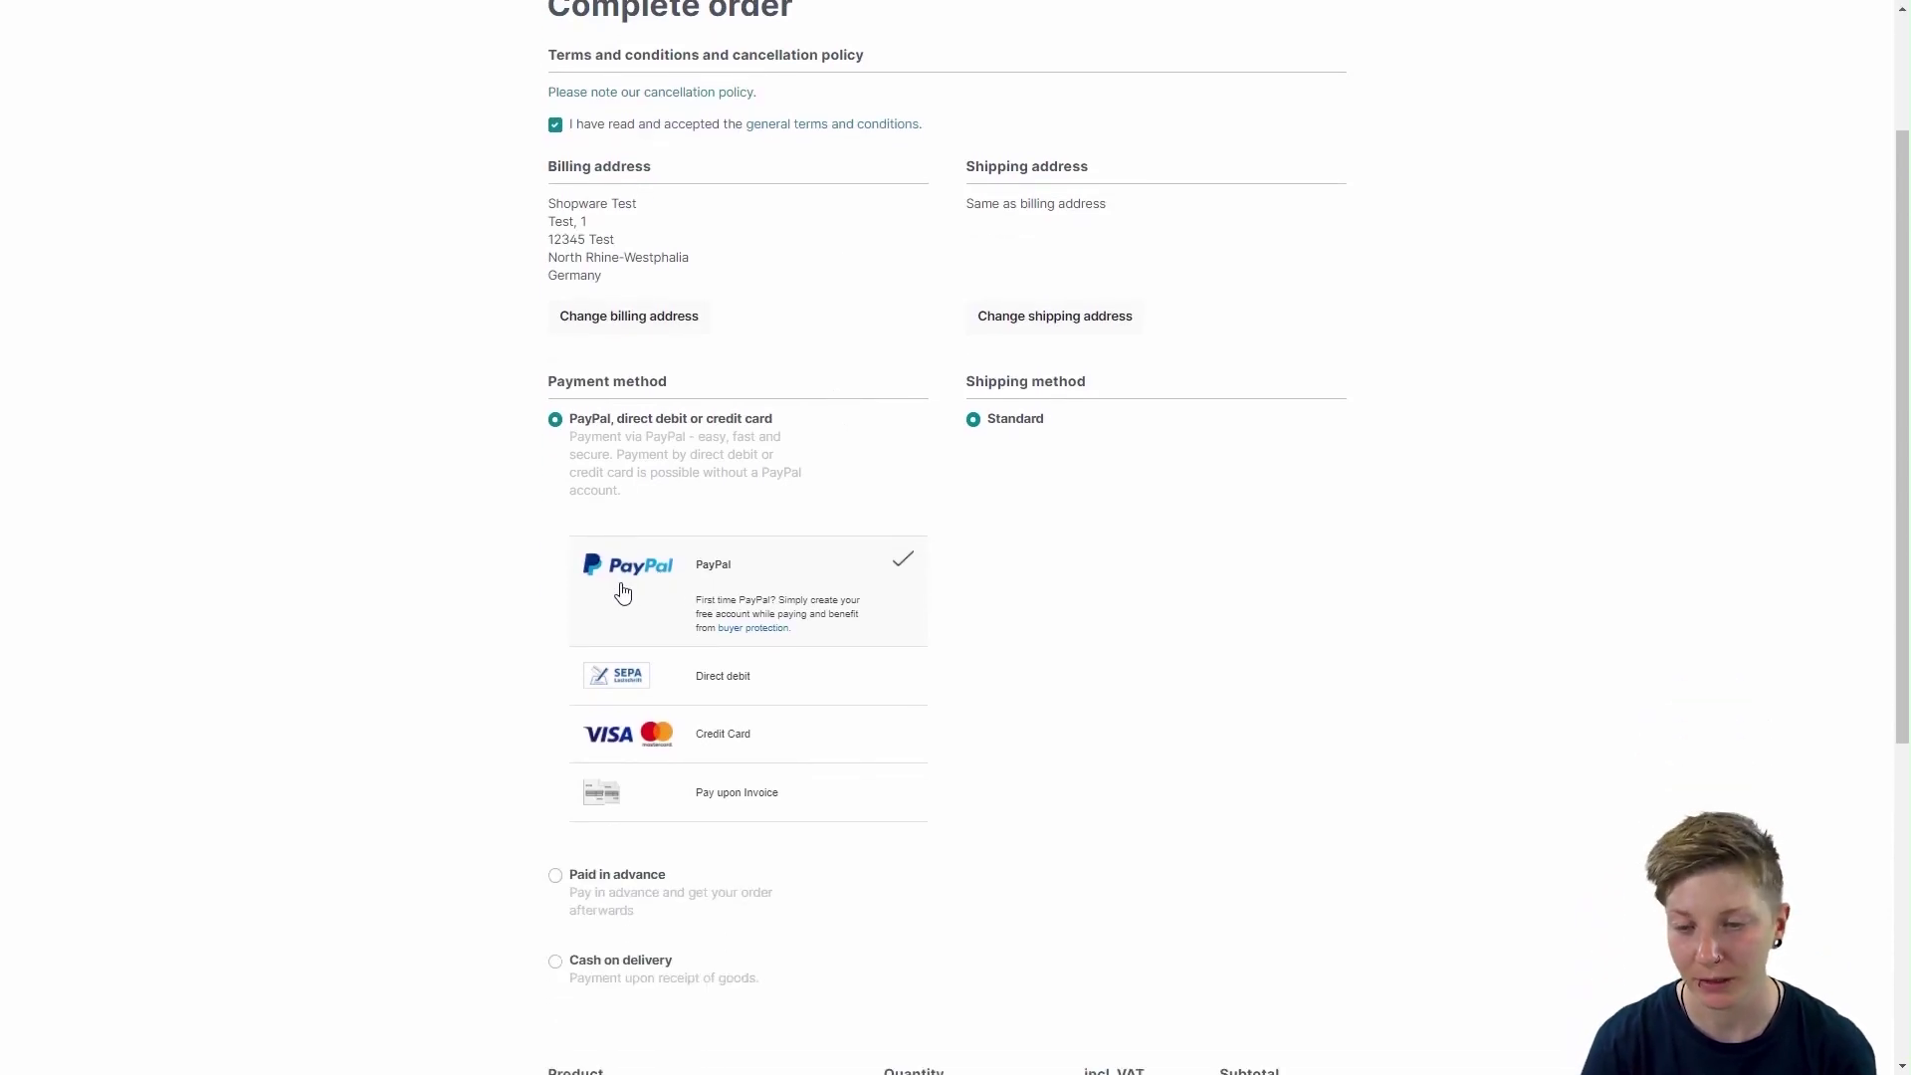
scroll(620, 592, down, 2)
scroll(1094, 538, down, 1)
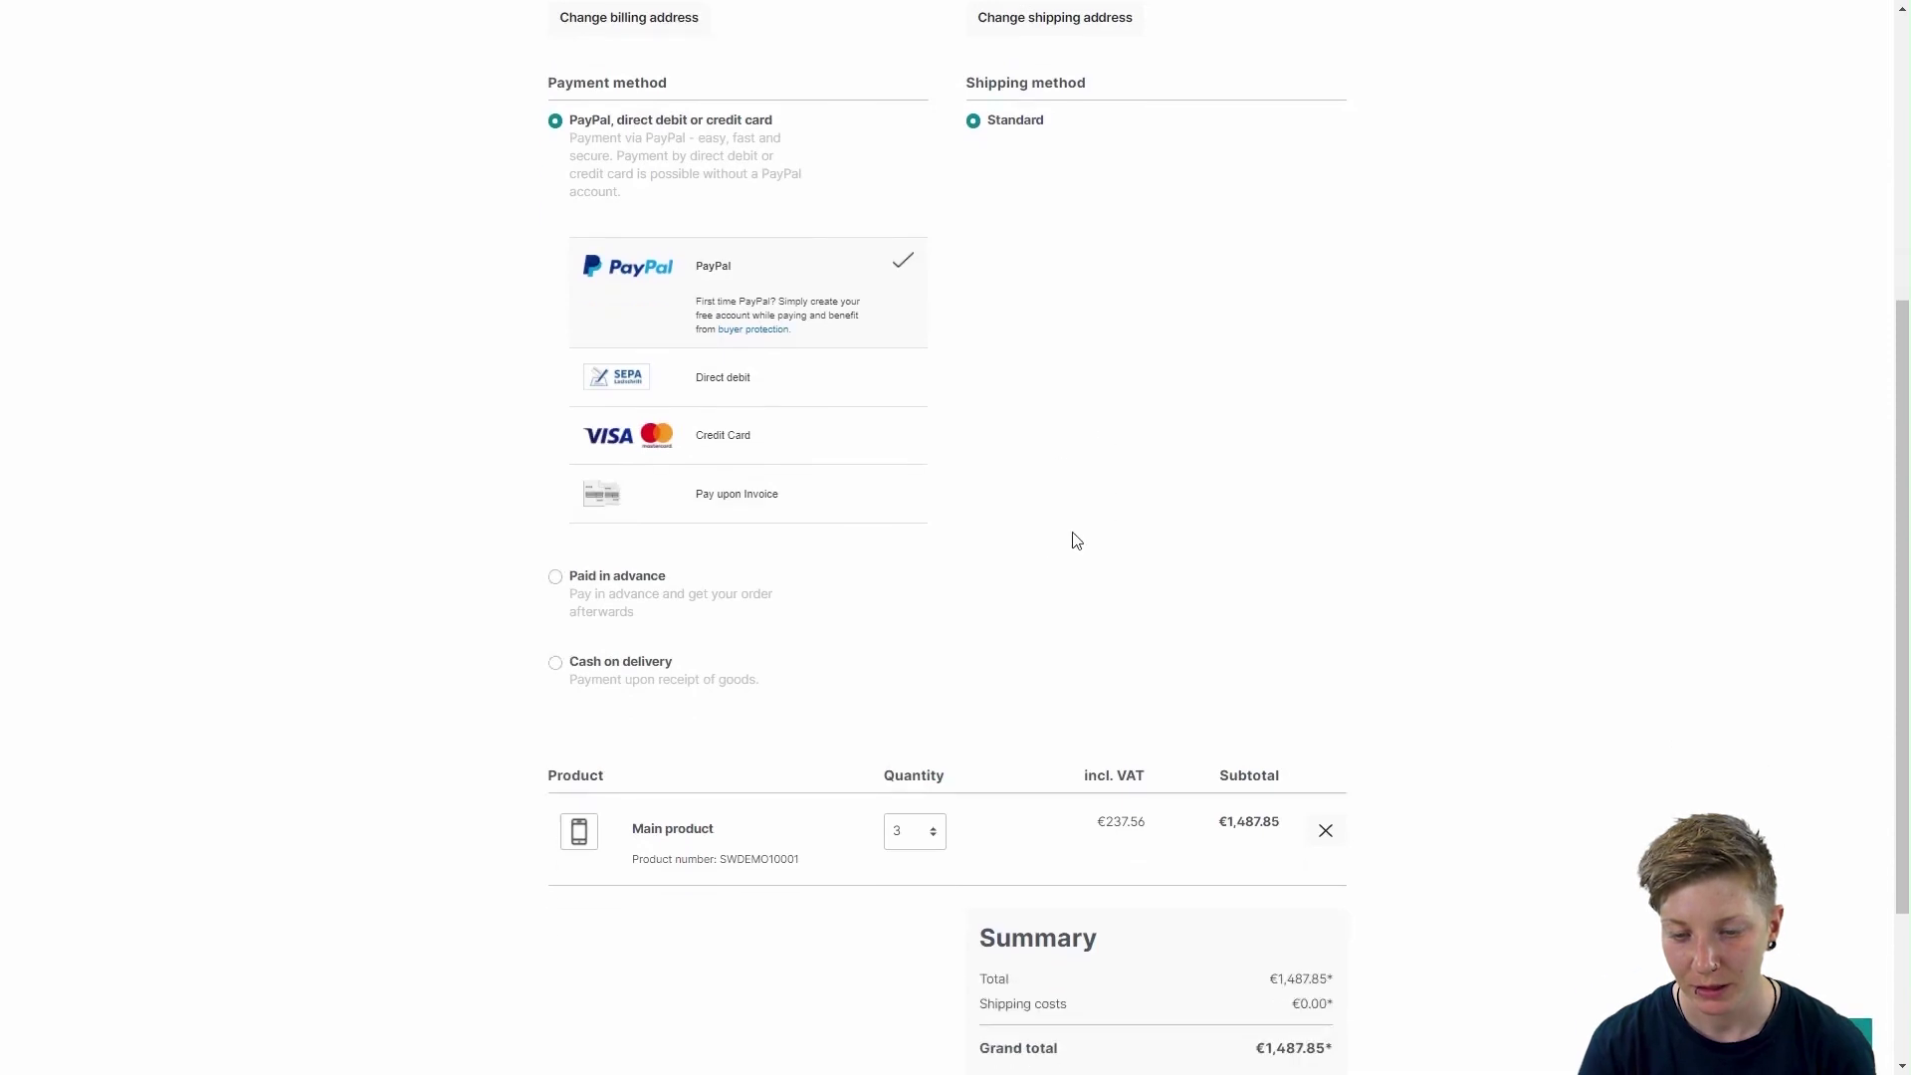
scroll(1055, 544, down, 2)
scroll(852, 490, up, 4)
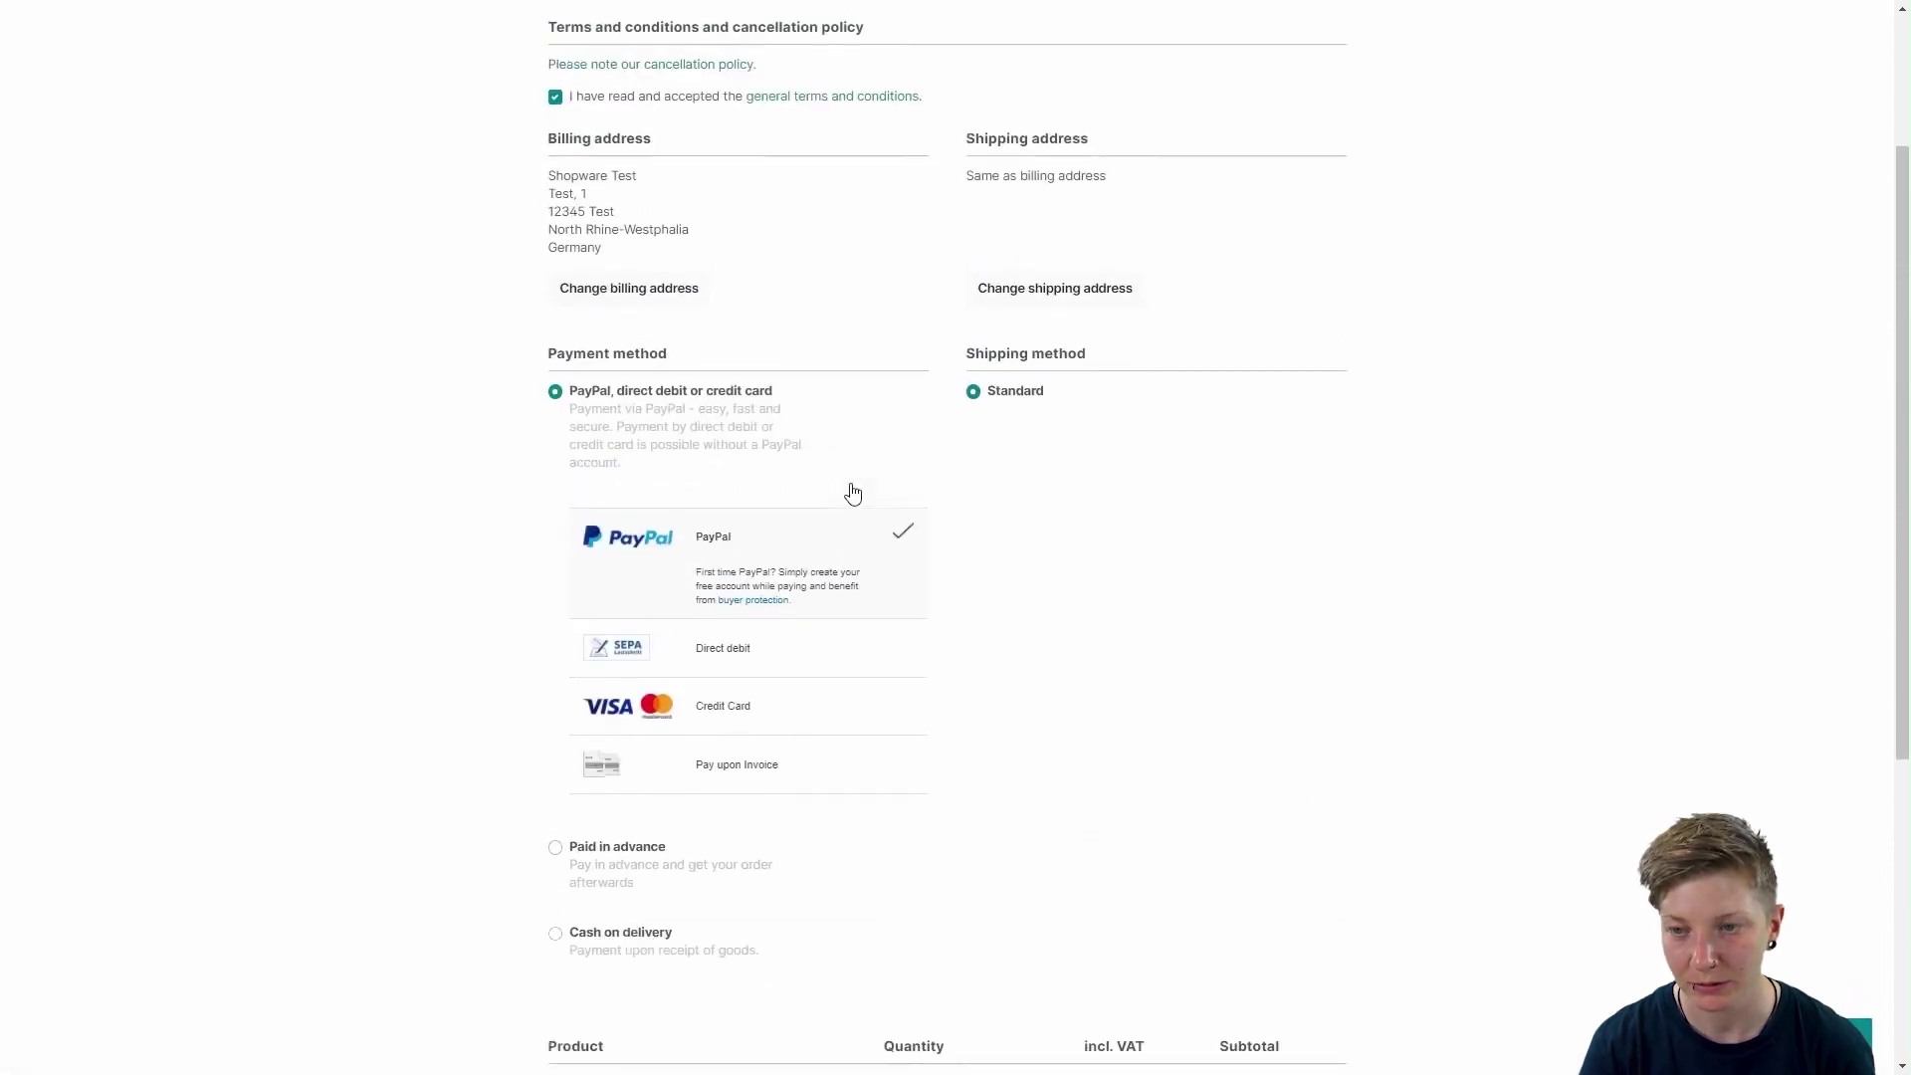
scroll(1080, 438, down, 4)
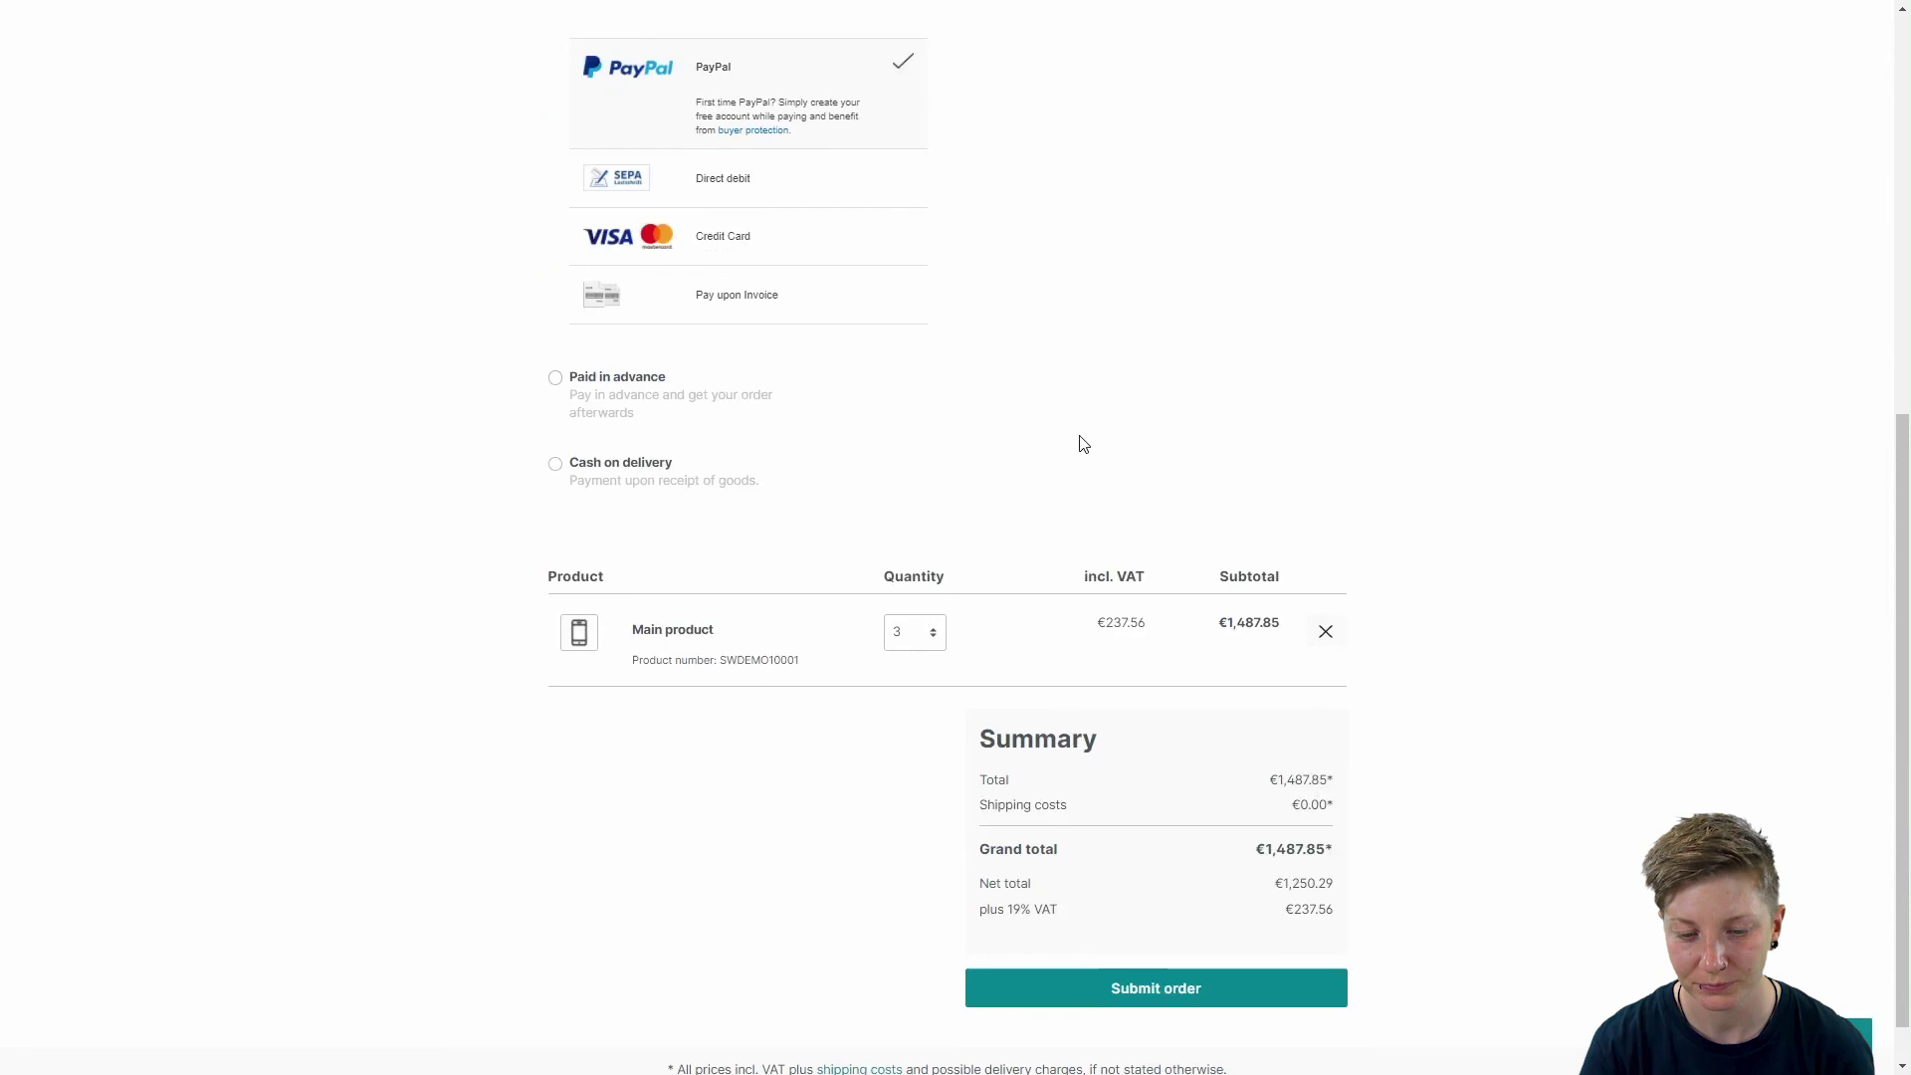
scroll(1083, 444, down, 1)
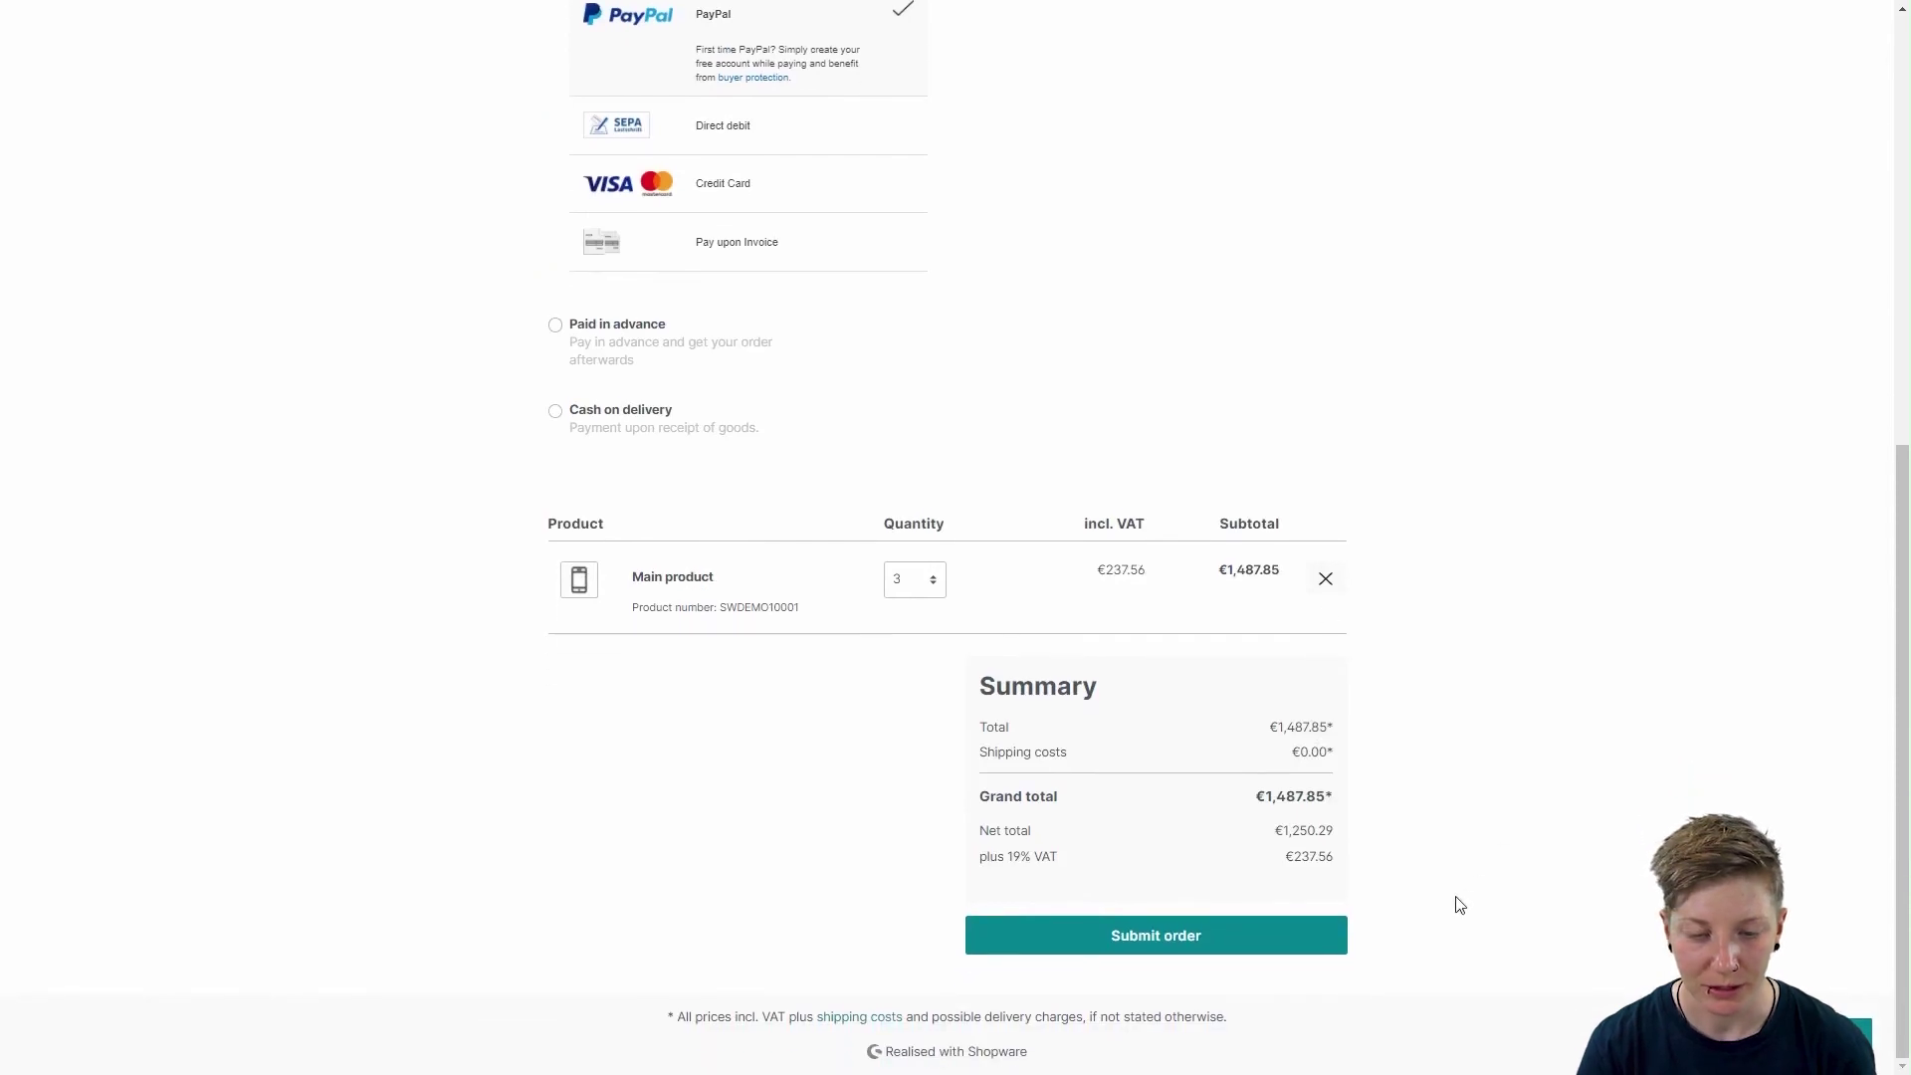
Submit the order and pay 495,95 EUR with the preferred Visa card in PayPal sandbox
click(1156, 946)
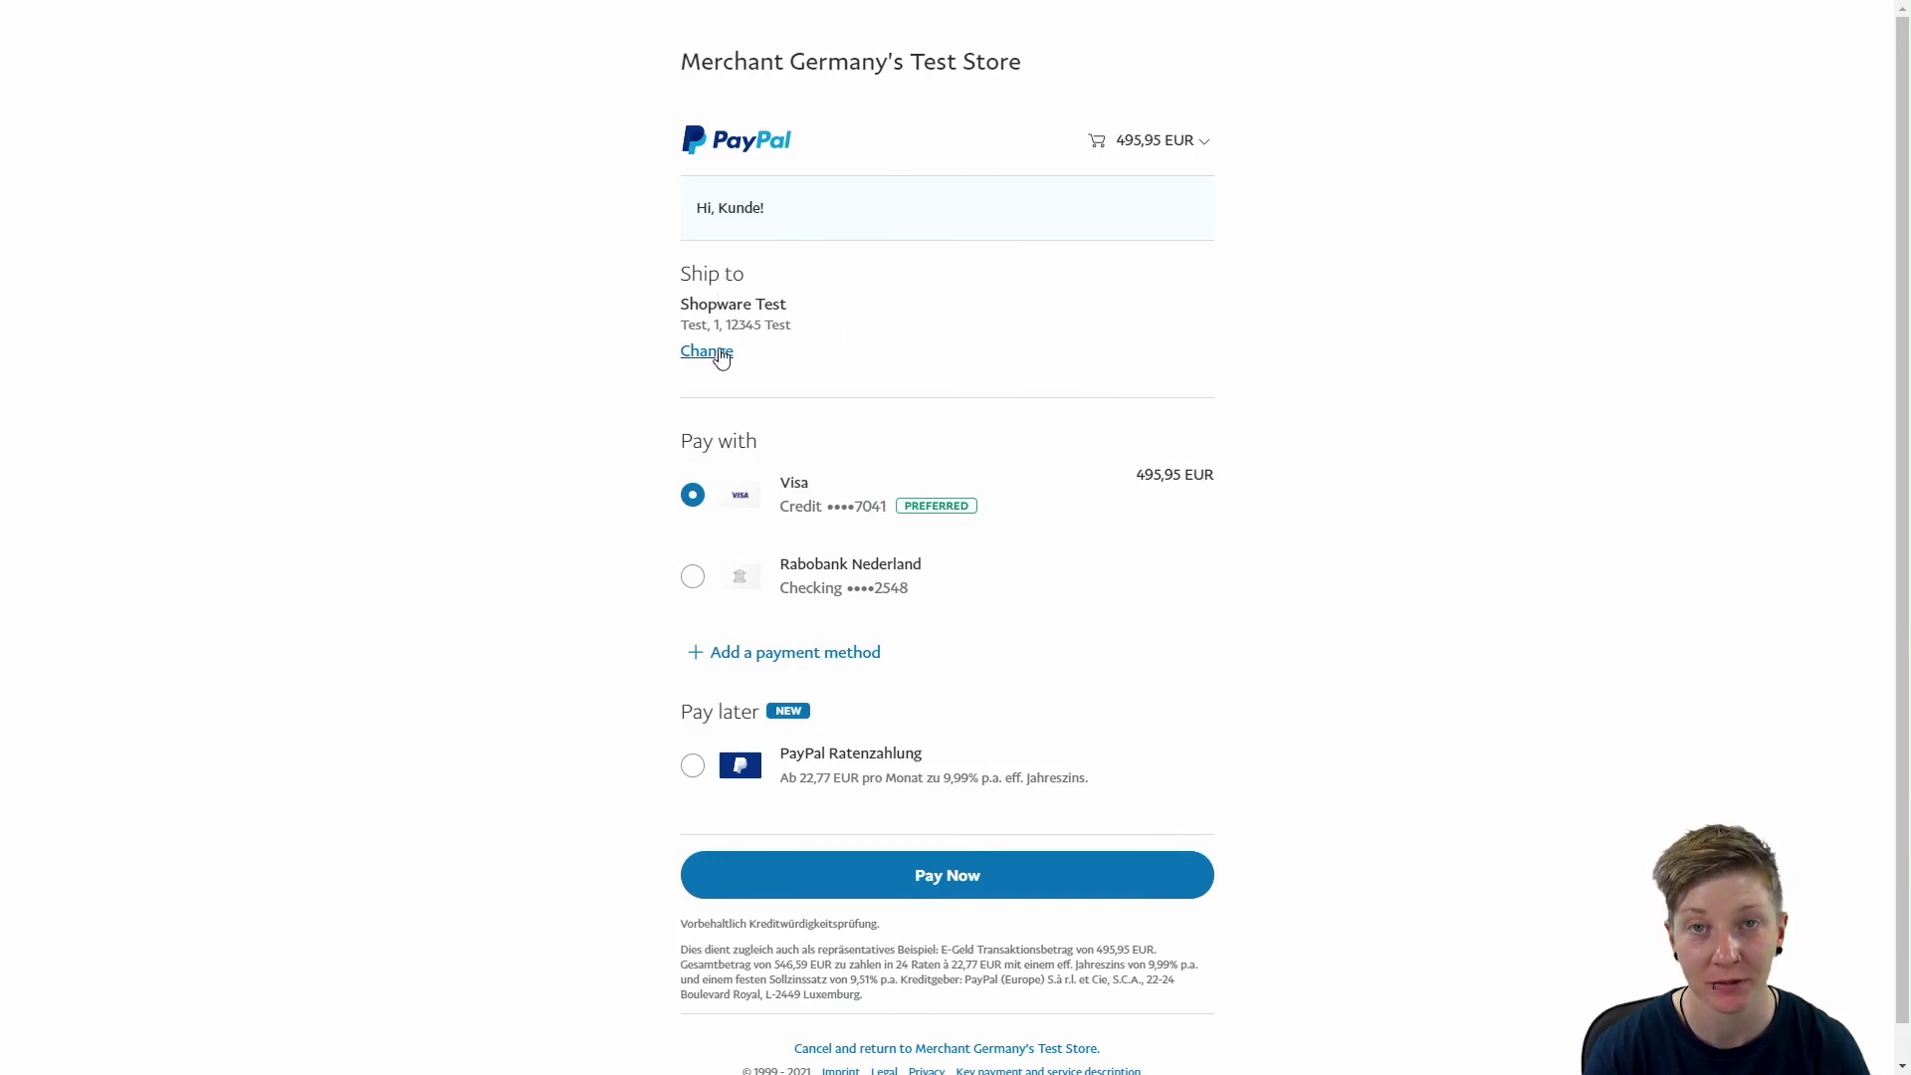
scroll(617, 501, down, 1)
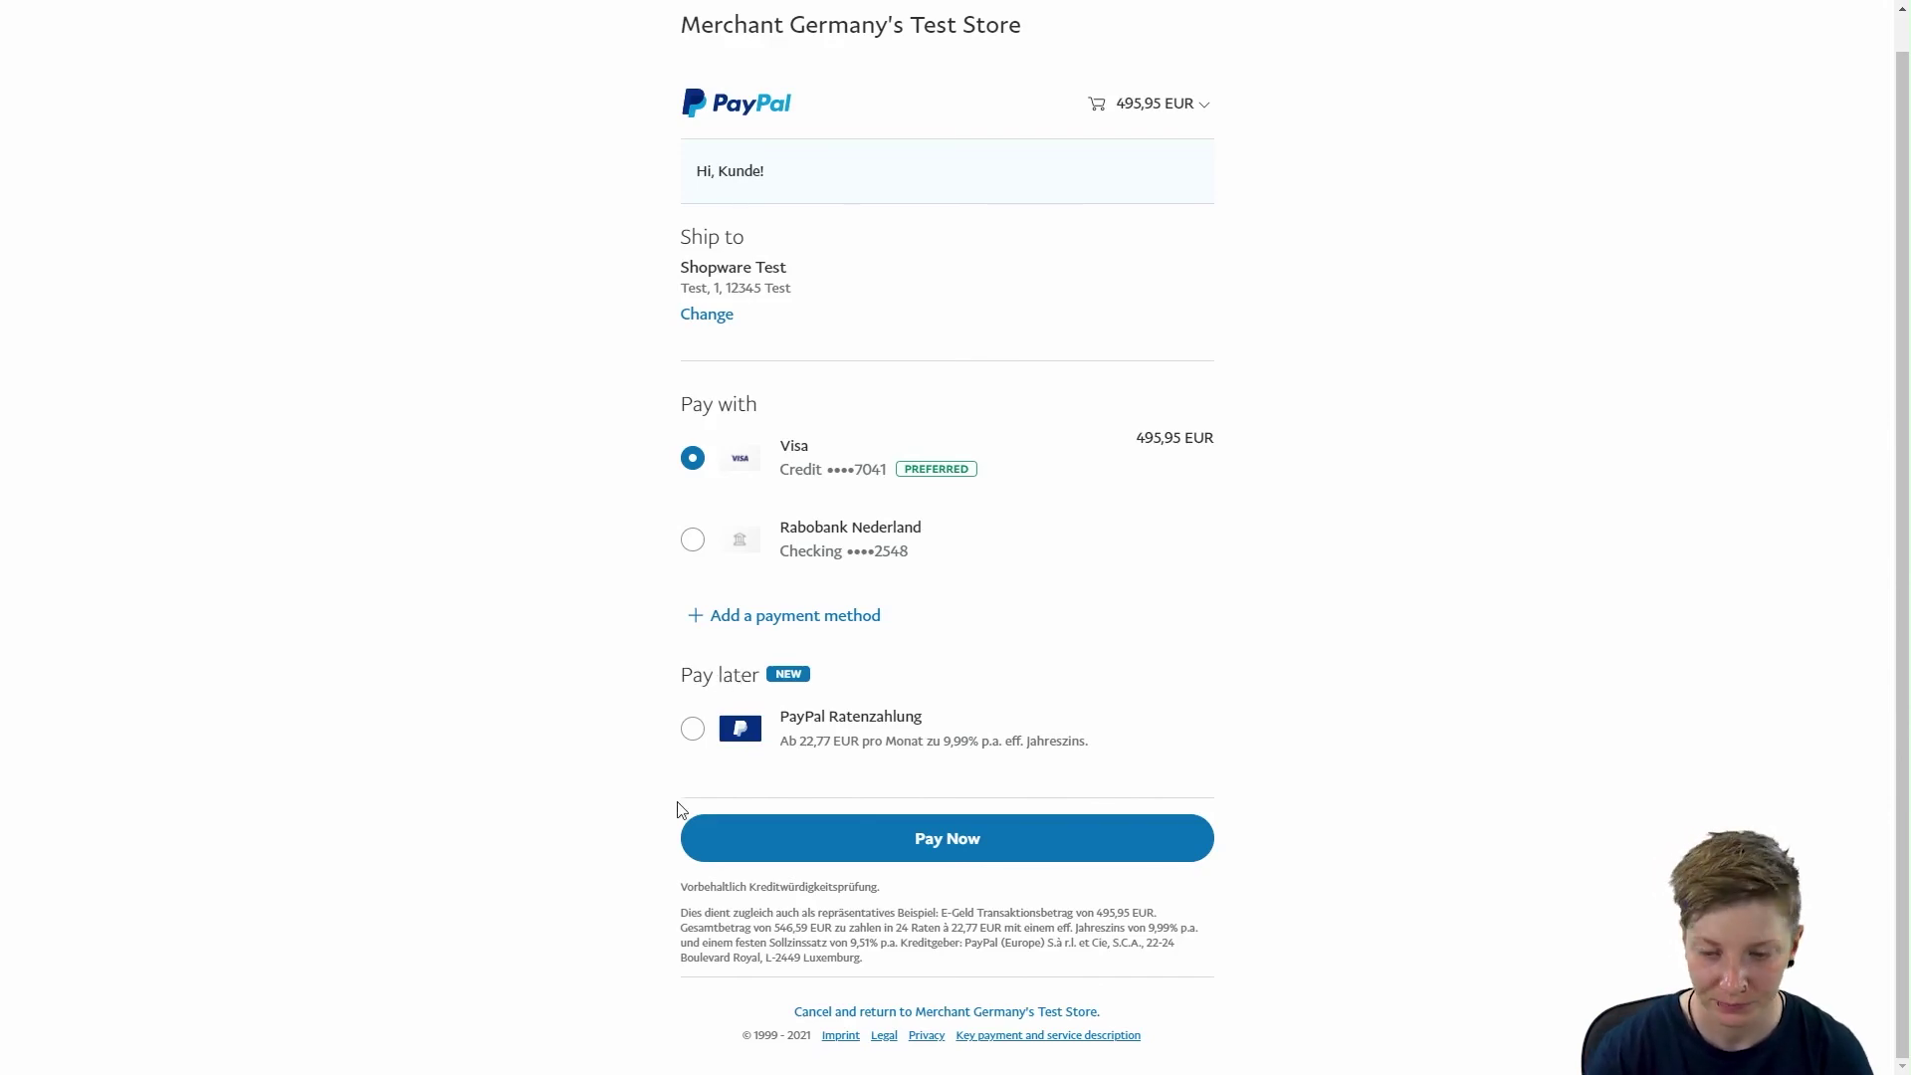
click(1071, 838)
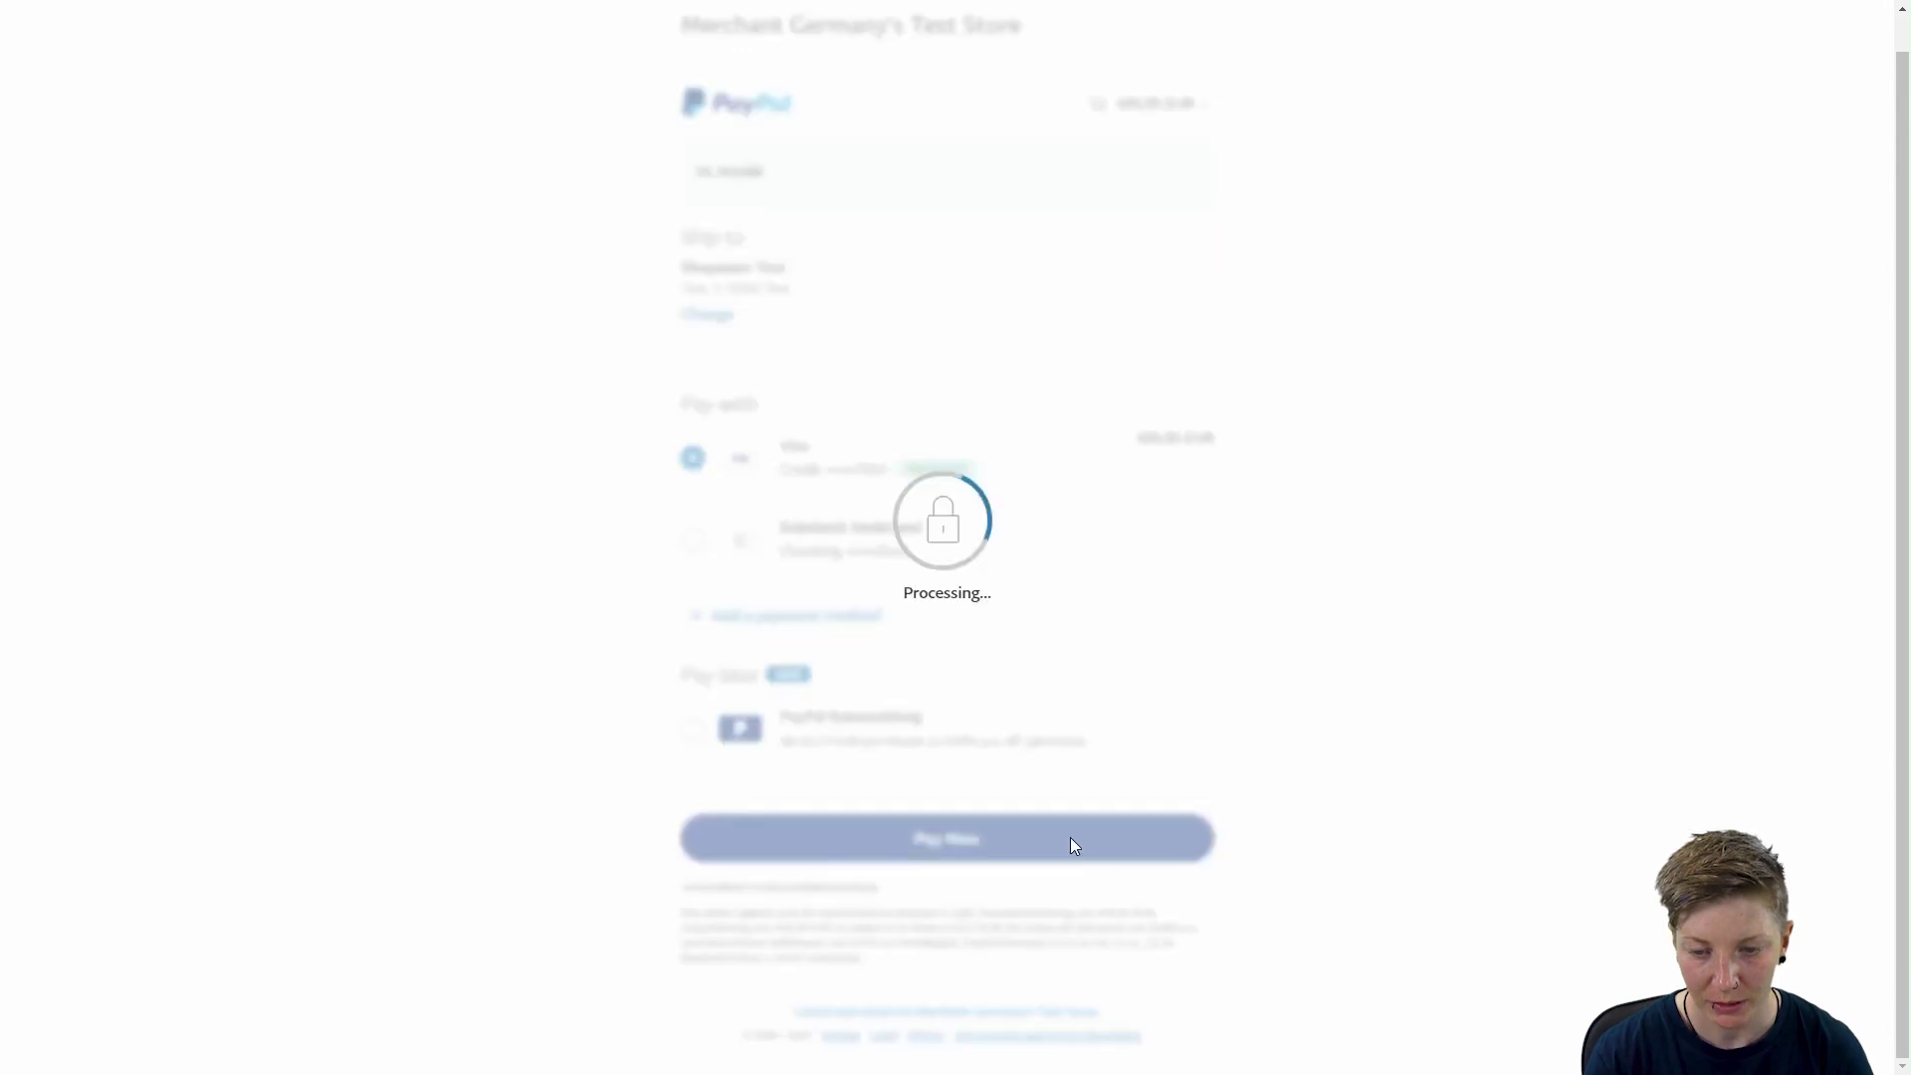